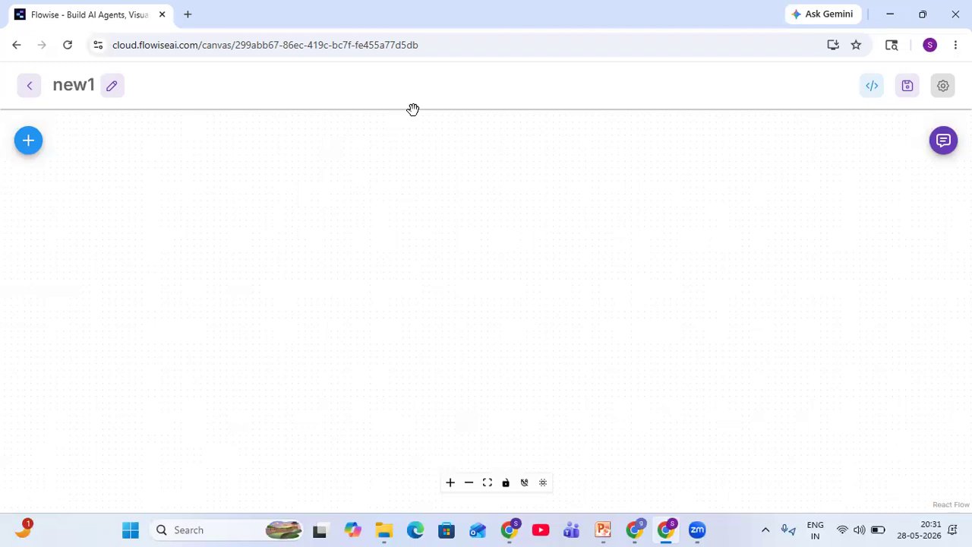
# Step: Add a Conversational Retrieval QA Chain node from the LangChain Chains category to the right side of the canvas
pyautogui.click(27, 141)
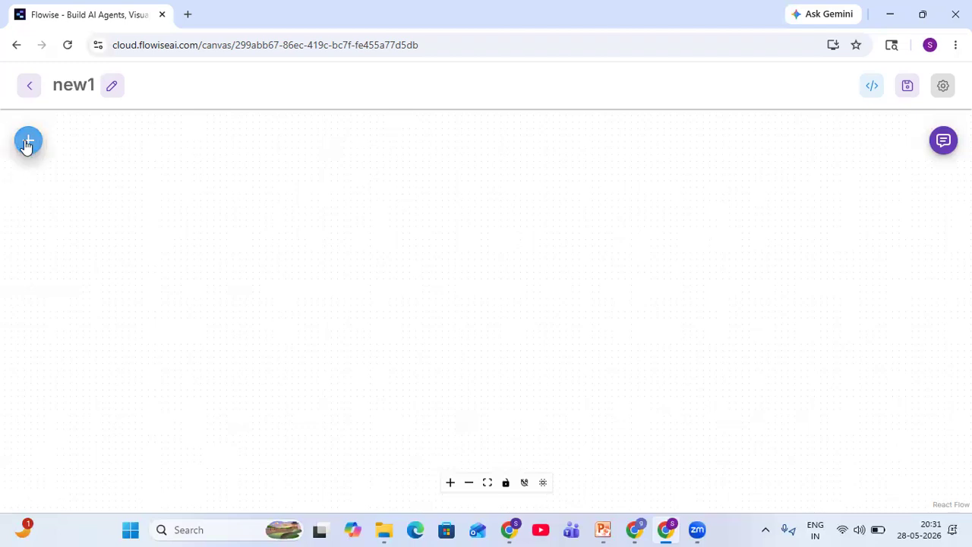
pyautogui.click(26, 144)
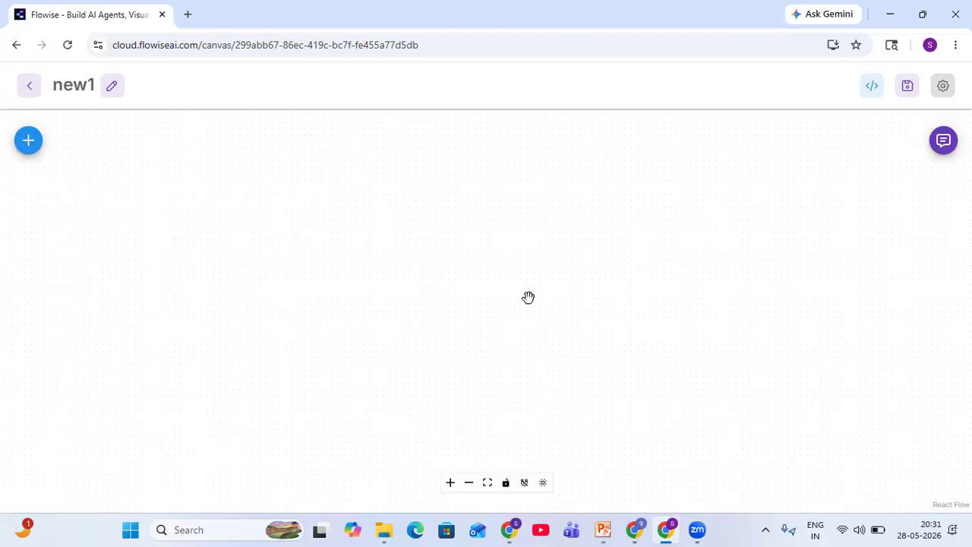
pyautogui.click(38, 146)
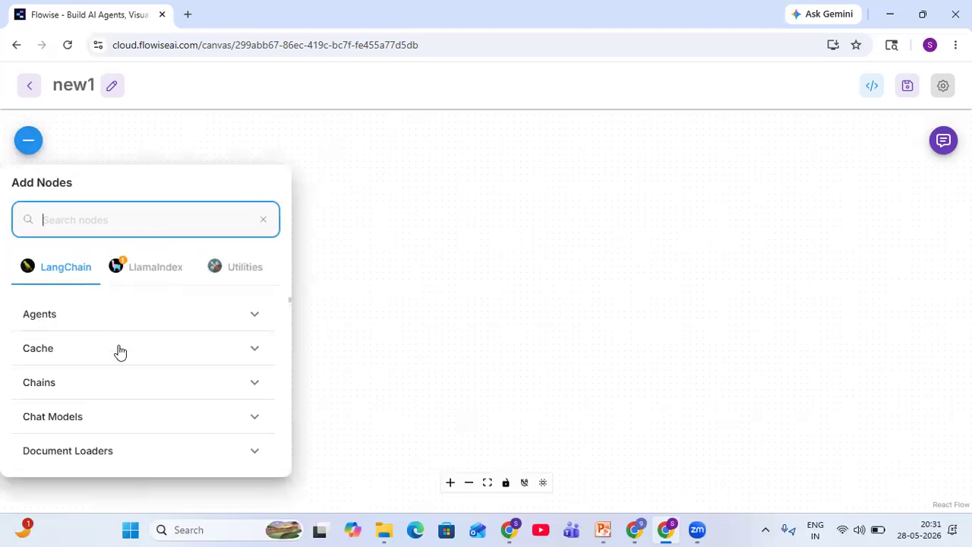
pyautogui.scroll(-2, 119, 375)
pyautogui.scroll(2, 119, 379)
pyautogui.click(94, 391)
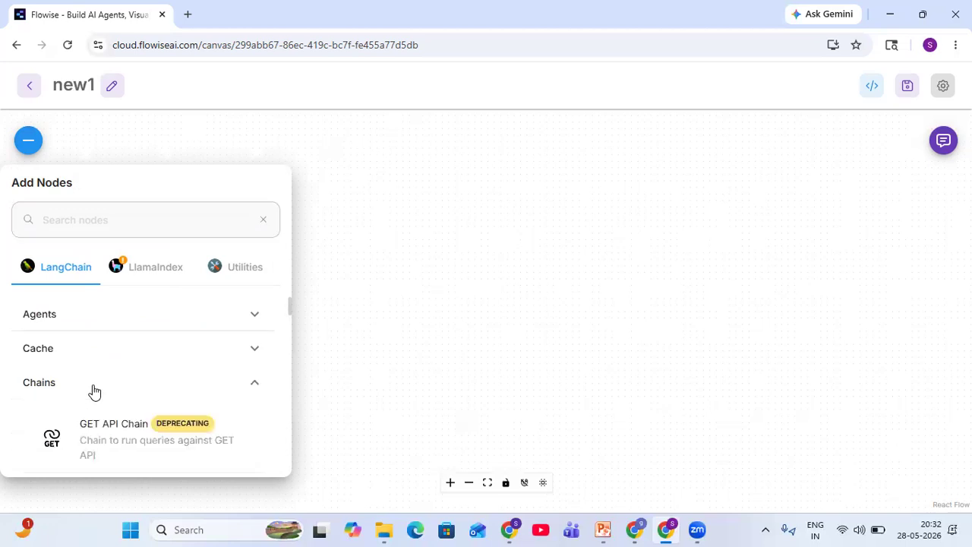
pyautogui.scroll(-1, 81, 423)
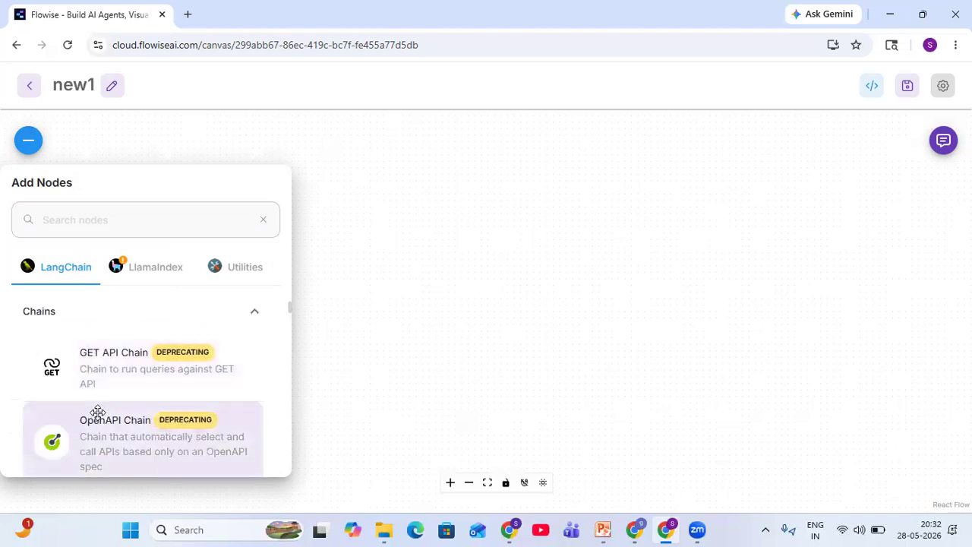
pyautogui.scroll(-3, 99, 418)
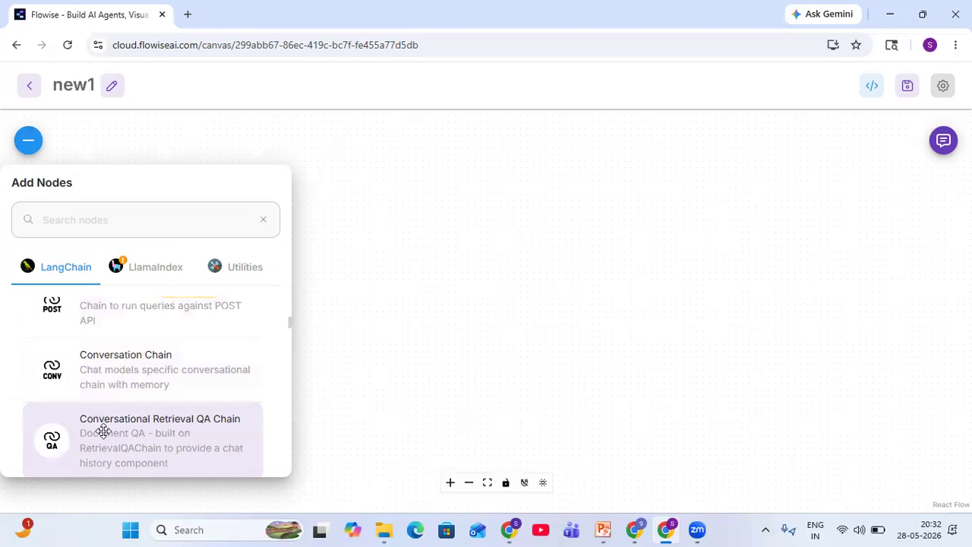
pyautogui.moveTo(103, 432); pyautogui.dragTo(780, 302)
pyautogui.click(780, 304)
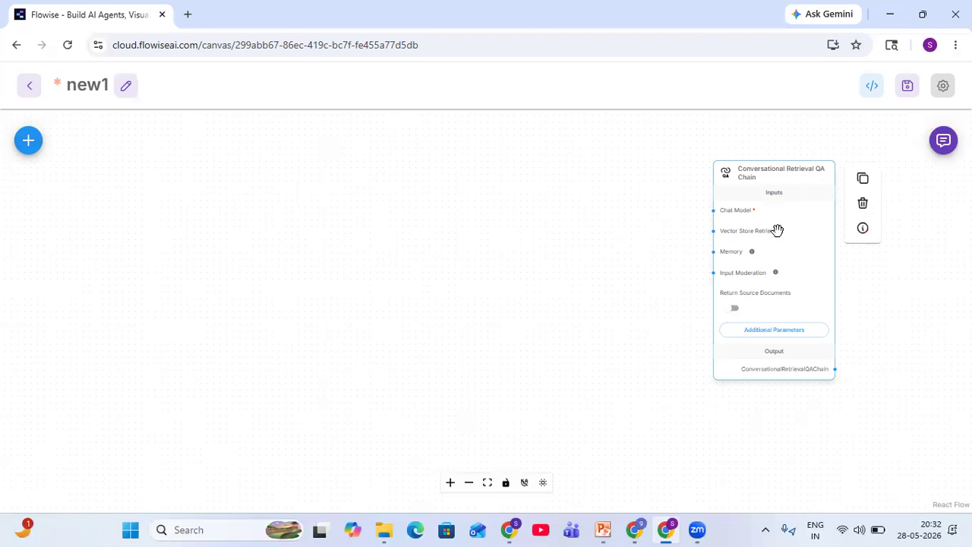
# Step: Add a Google Gemini chat model node to the canvas, left of the Conversational Retrieval QA Chain node
pyautogui.click(32, 145)
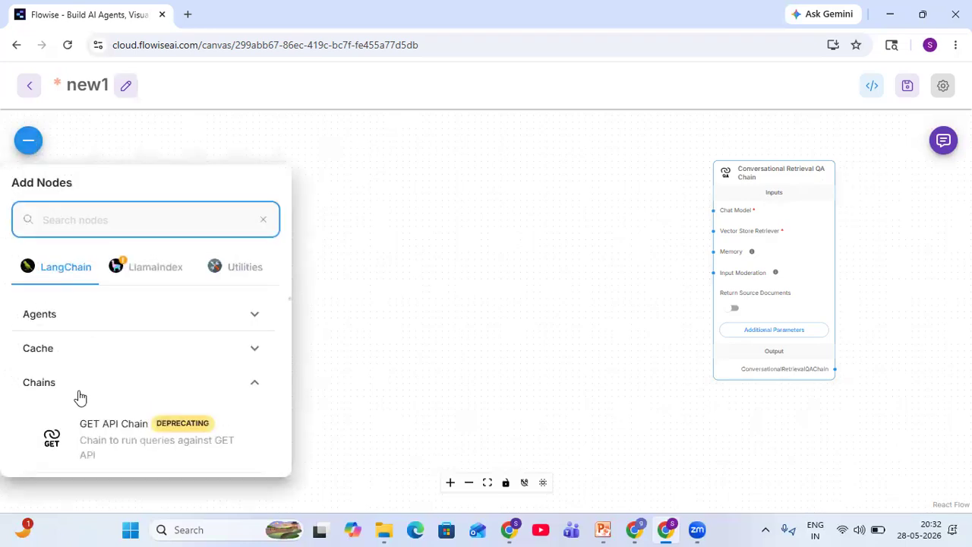
pyautogui.click(260, 386)
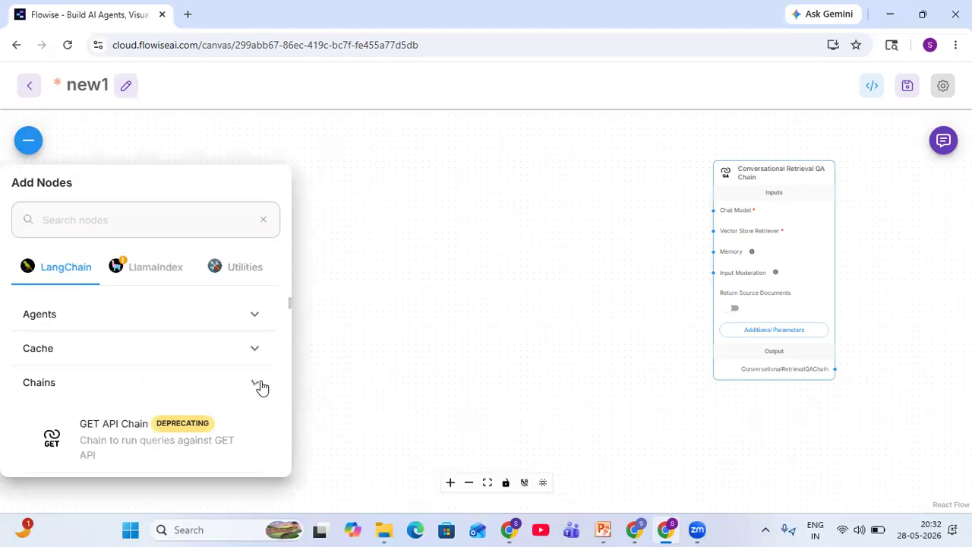
pyautogui.click(155, 418)
pyautogui.scroll(-3, 156, 421)
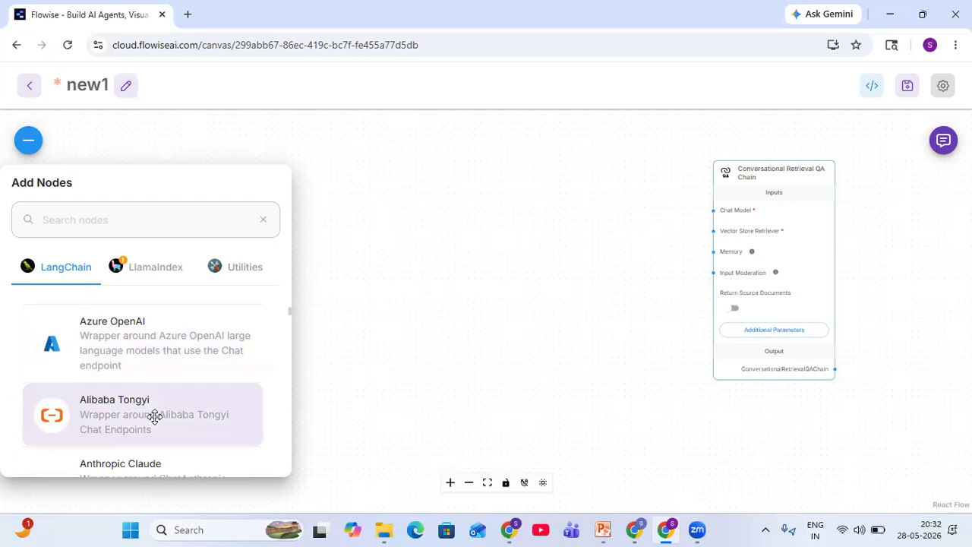
pyautogui.scroll(-6, 155, 416)
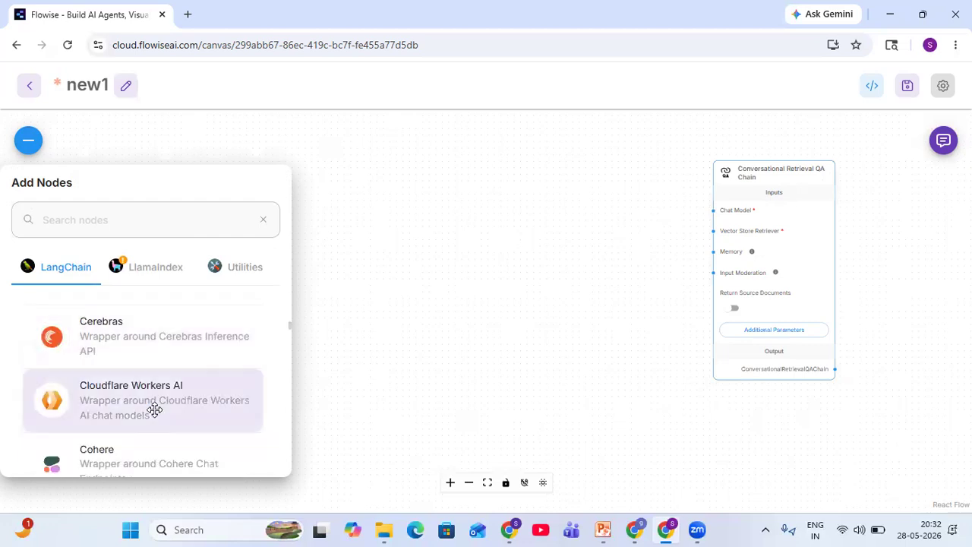
pyautogui.scroll(-2, 144, 406)
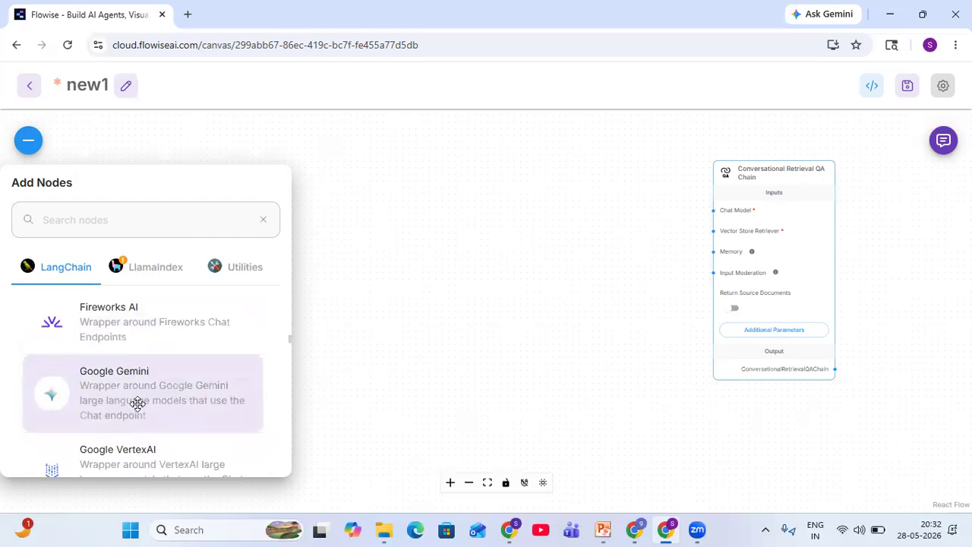
pyautogui.moveTo(243, 372); pyautogui.dragTo(607, 168)
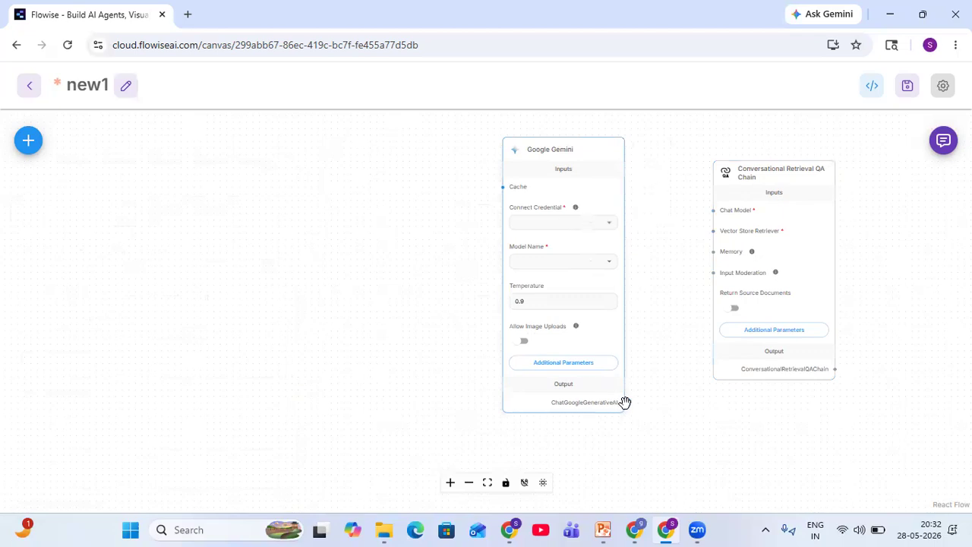
# Step: Connect the Google Gemini node's ChatGoogleGenerativeAI output to the chain's Chat Model input and save the chatflow
pyautogui.moveTo(624, 403); pyautogui.dragTo(709, 210)
pyautogui.click(907, 89)
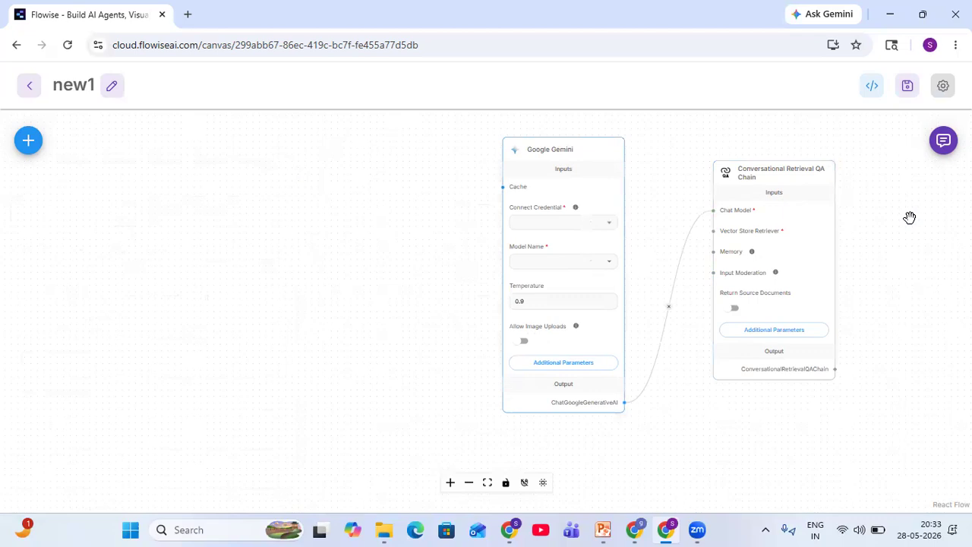
# Step: Reload the chatflow page and move the Conversational Retrieval QA Chain and Google Gemini nodes farther right on the canvas
pyautogui.click(68, 46)
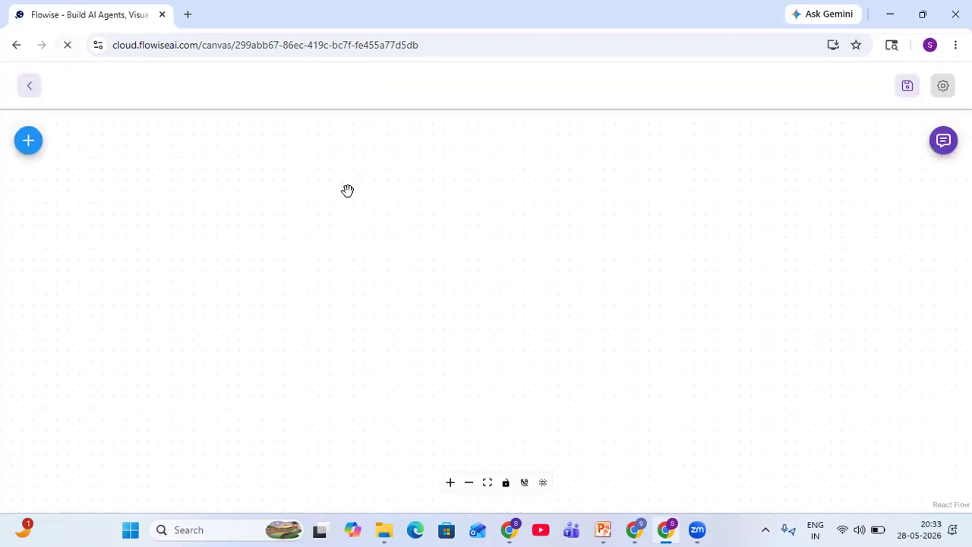
pyautogui.moveTo(663, 189); pyautogui.dragTo(809, 170)
pyautogui.moveTo(370, 186); pyautogui.dragTo(540, 191)
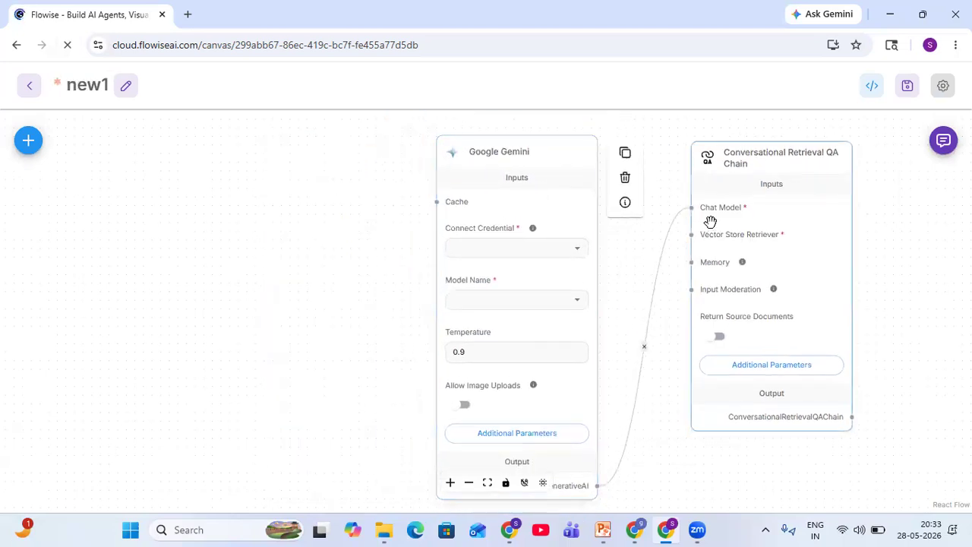
pyautogui.scroll(-2, 632, 246)
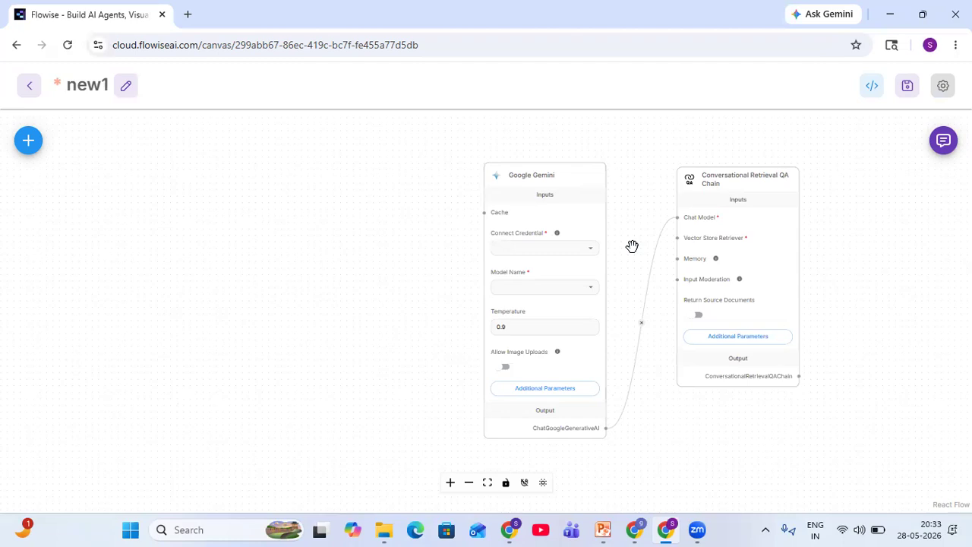
# Step: Set the Google Gemini node's Connect Credential to the existing abc credential
pyautogui.click(592, 249)
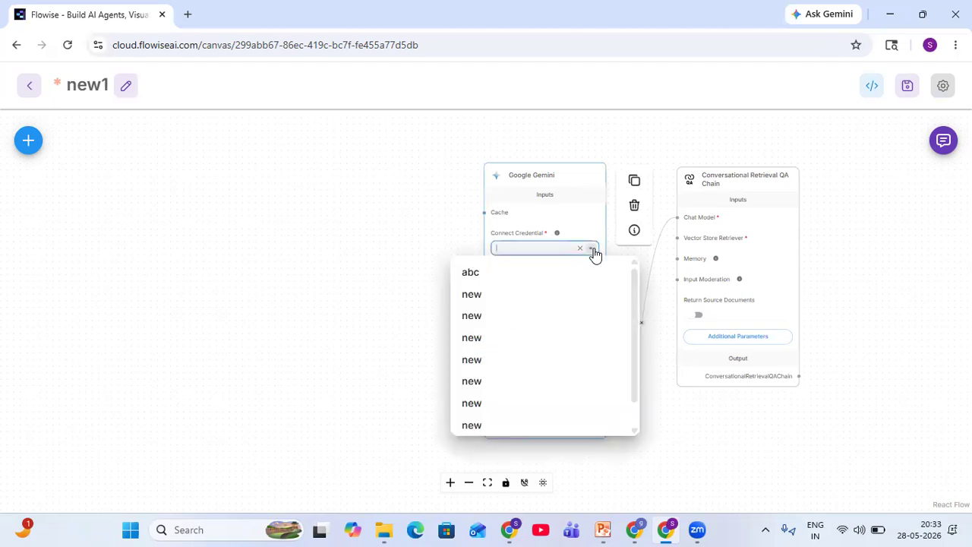
pyautogui.click(473, 271)
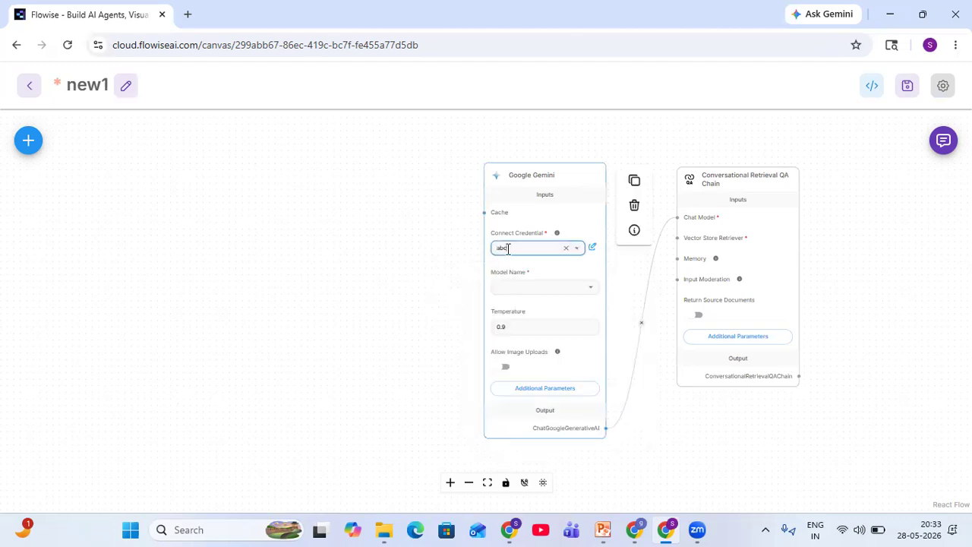
pyautogui.click(578, 253)
pyautogui.scroll(-1, 543, 342)
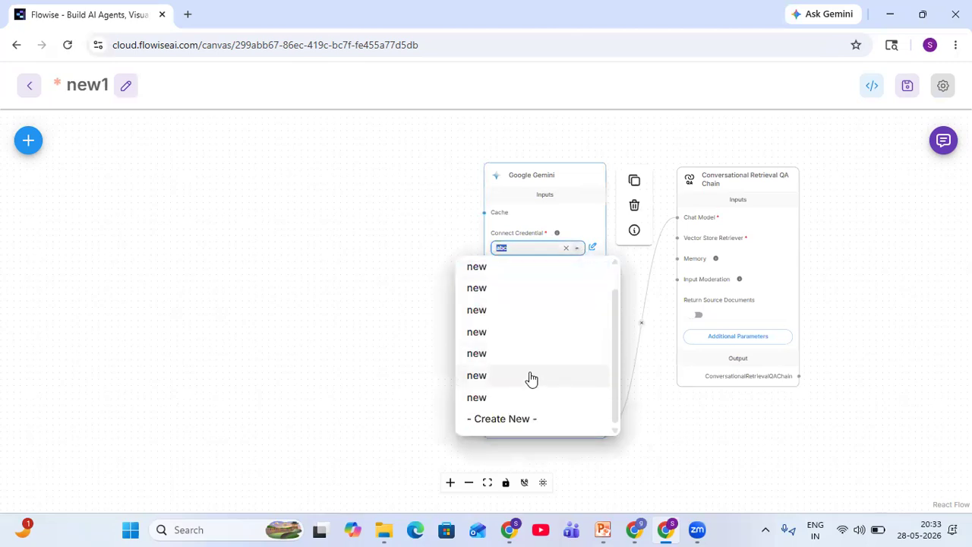
pyautogui.click(503, 418)
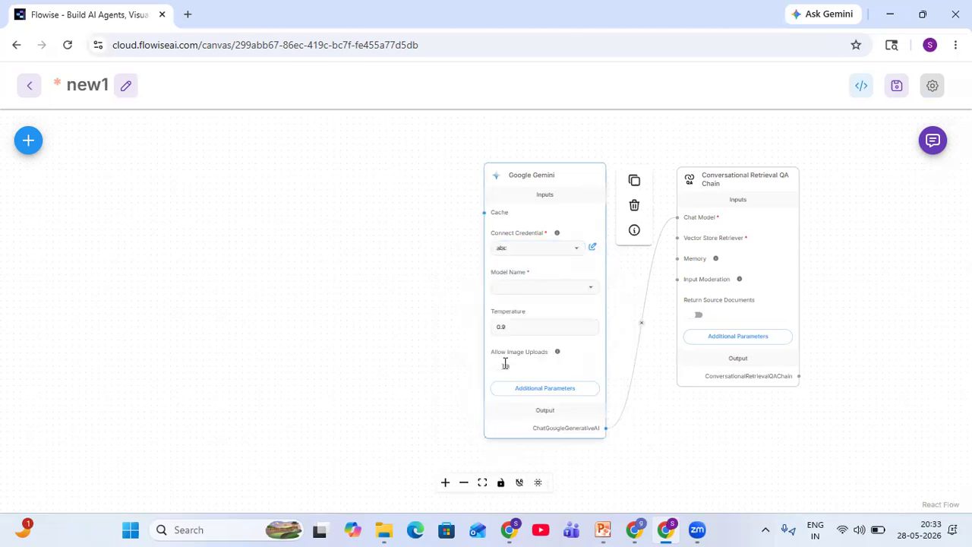
pyautogui.click(332, 293)
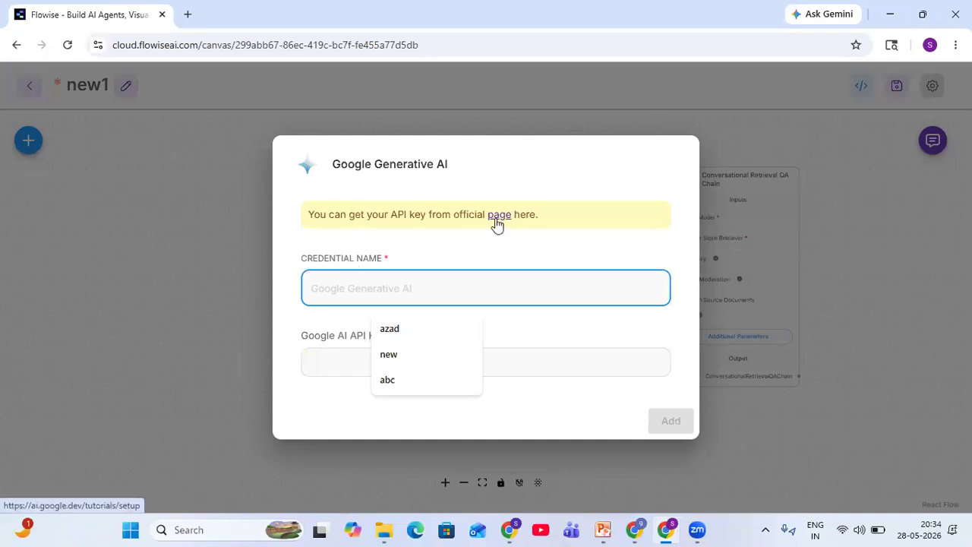
pyautogui.click(244, 187)
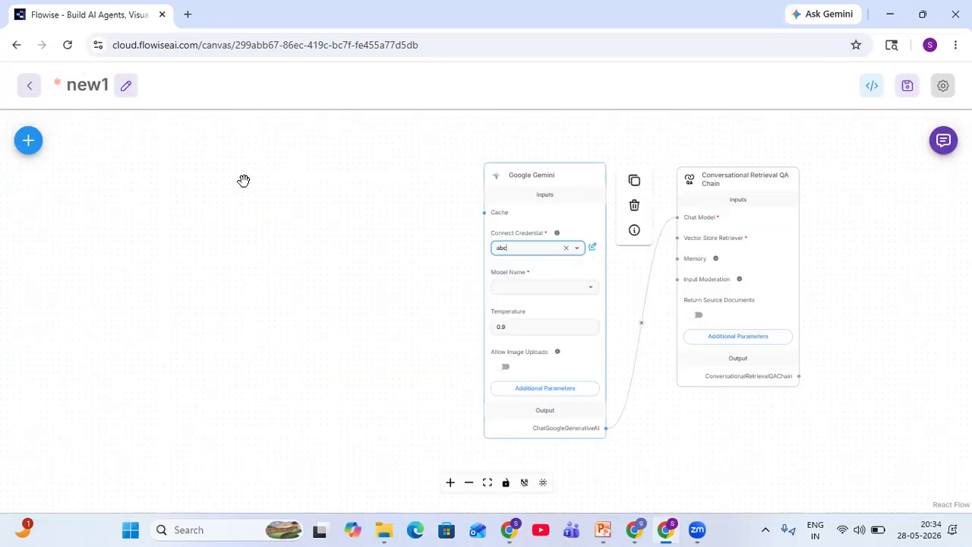
# Step: Set the Google Gemini node's model to gemini-2.5-flash and its temperature to 0.7, and save the chatflow
pyautogui.click(590, 292)
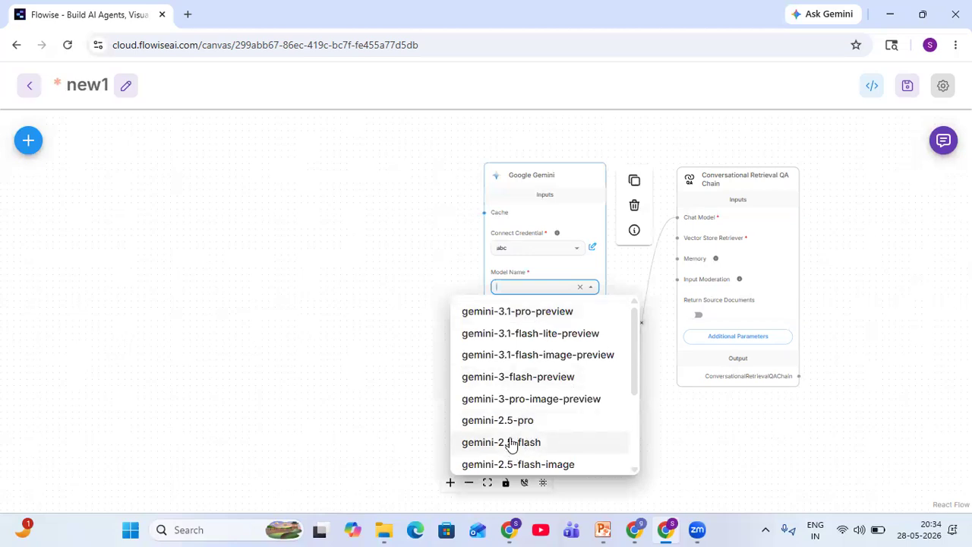
pyautogui.click(510, 445)
pyautogui.click(528, 325)
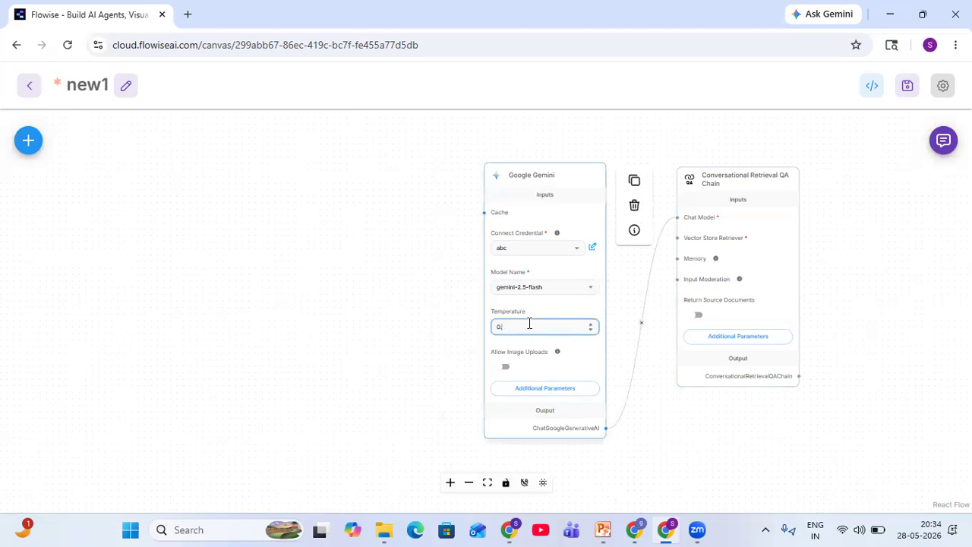
pyautogui.write('7')
pyautogui.click(653, 275)
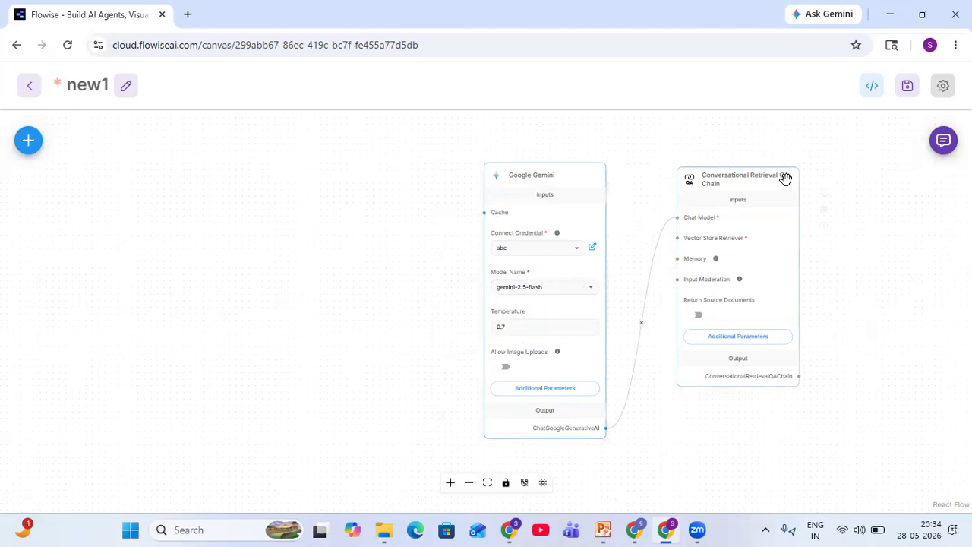
pyautogui.click(905, 87)
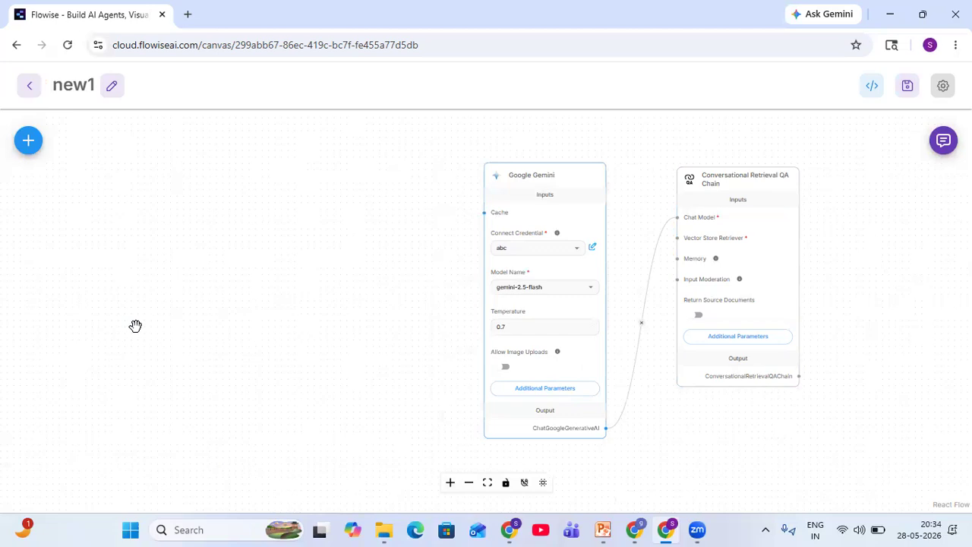
# Step: Rename the chatflow as Rag
pyautogui.click(113, 86)
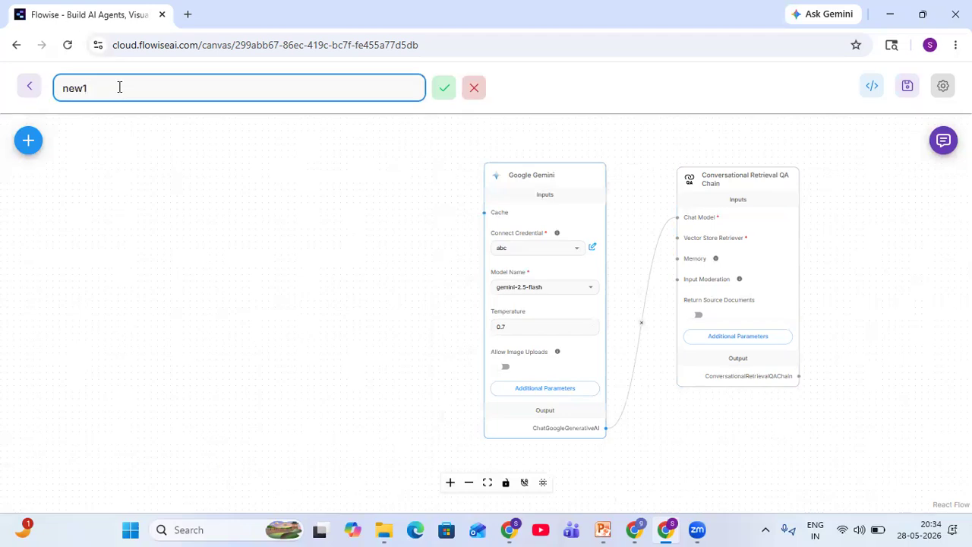
pyautogui.press('BackSpace')
pyautogui.press('BackSpace')
pyautogui.press('BackSpace')
pyautogui.press('BackSpace')
pyautogui.write('Rag')
pyautogui.click(444, 89)
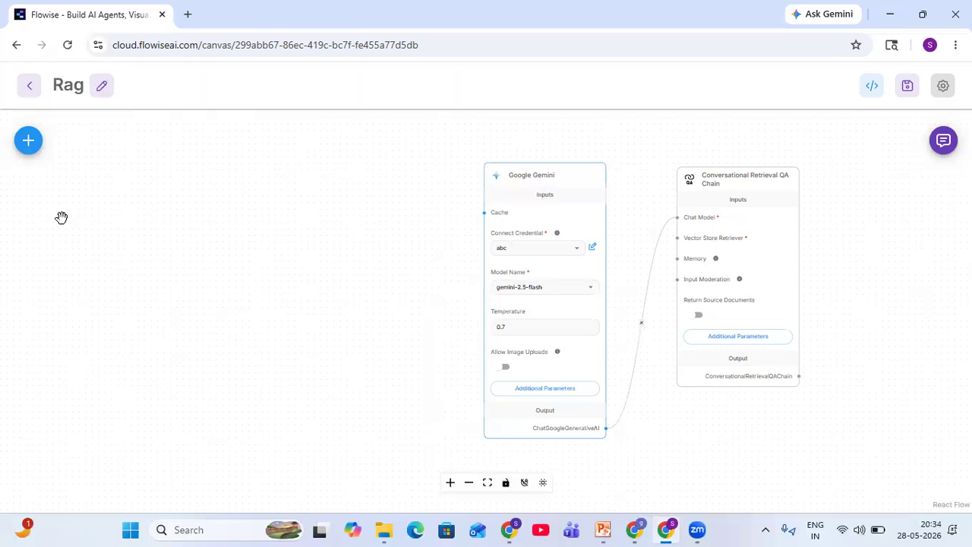
# Step: Add a File Loader node from the Document Loaders category to the canvas, left of the Google Gemini node
pyautogui.click(27, 144)
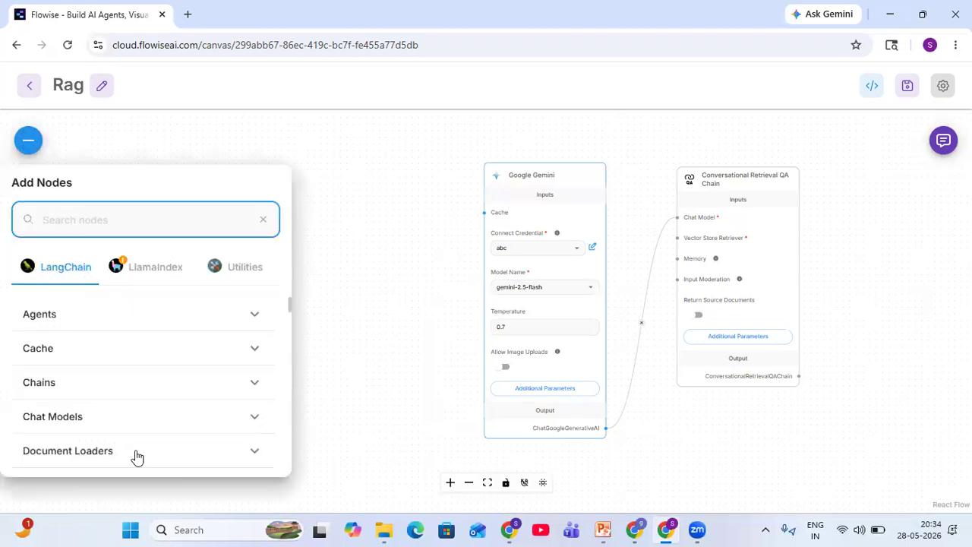
pyautogui.scroll(-2, 239, 454)
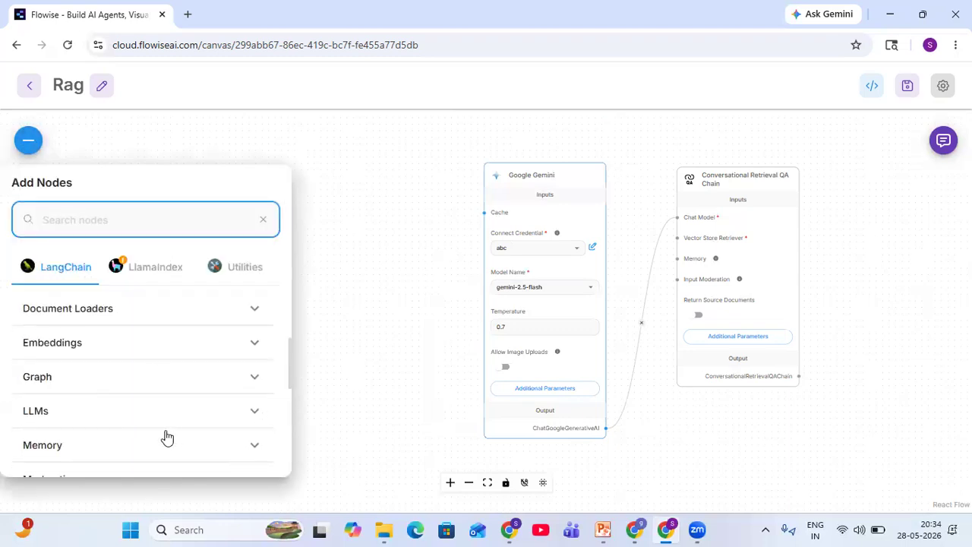
pyautogui.click(161, 311)
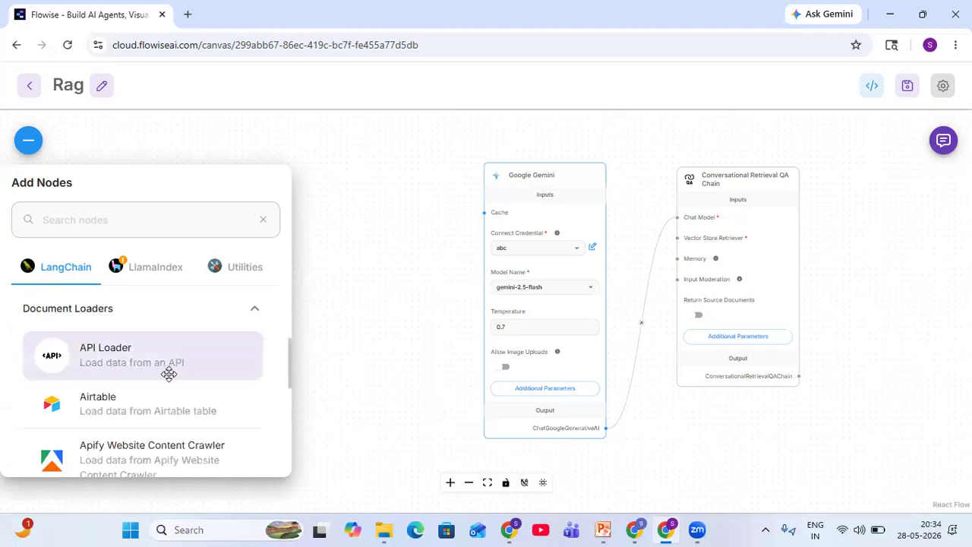
pyautogui.scroll(-3, 168, 373)
pyautogui.scroll(-4, 169, 373)
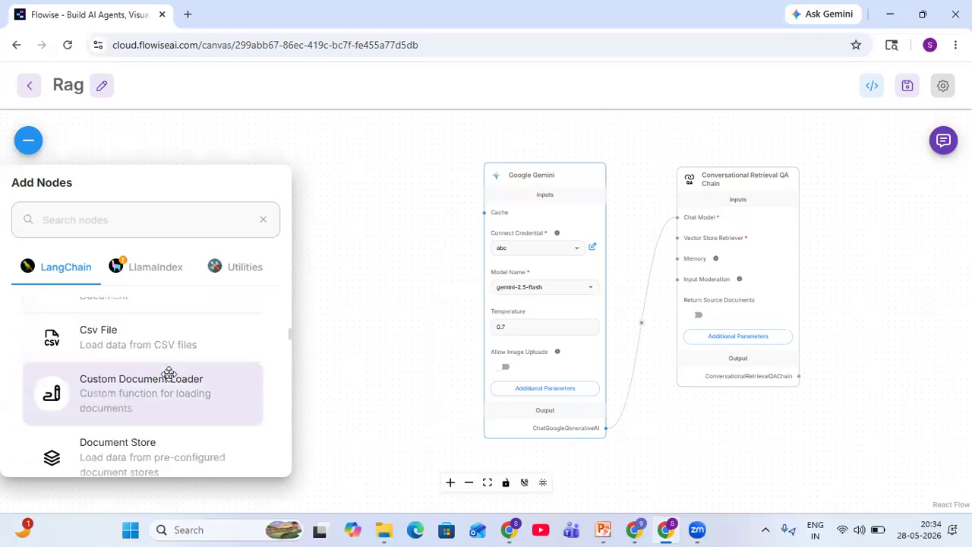
pyautogui.scroll(-1, 139, 401)
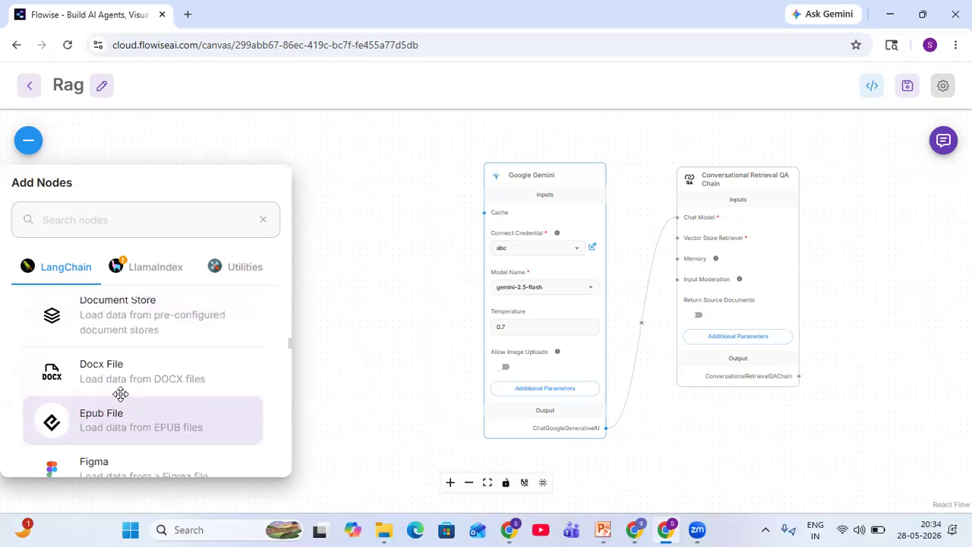
pyautogui.scroll(-2, 129, 384)
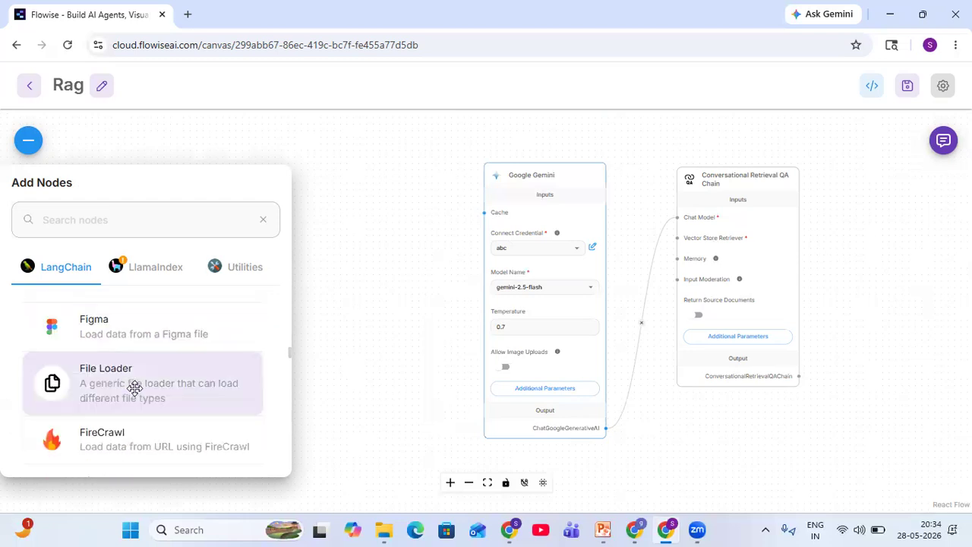
pyautogui.moveTo(134, 388); pyautogui.dragTo(392, 177)
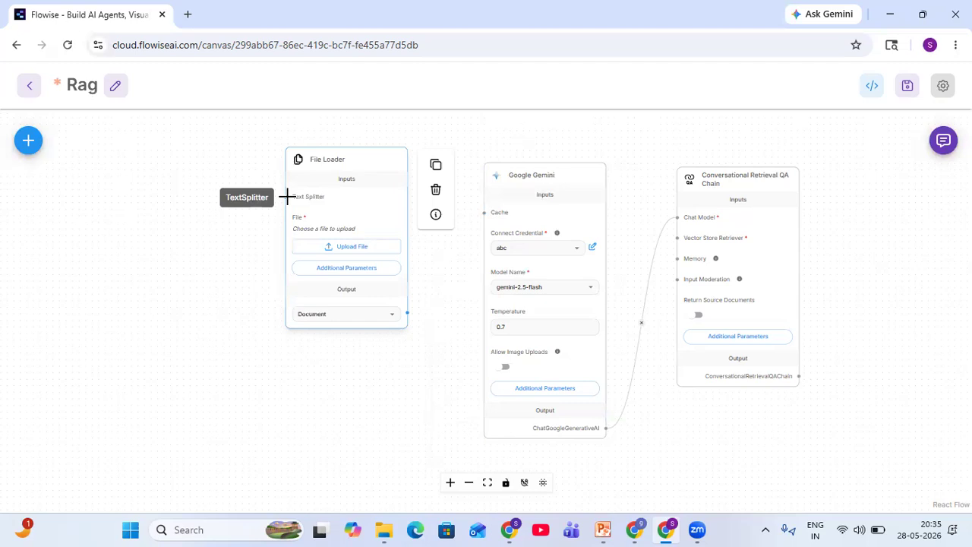
# Step: Add a Recursive Character Text Splitter node left of the File Loader and connect its output to the File Loader's Text Splitter input
pyautogui.click(26, 143)
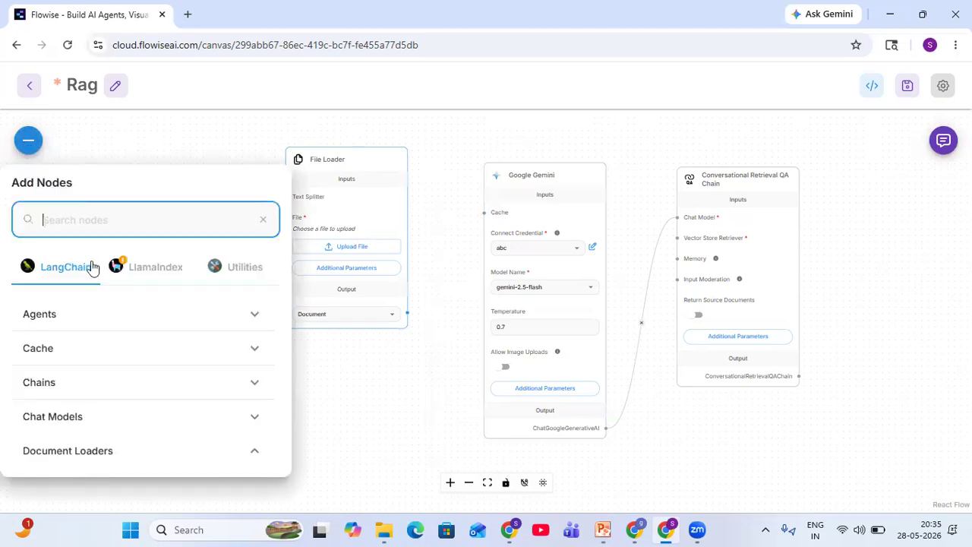
pyautogui.click(259, 462)
pyautogui.scroll(-3, 190, 436)
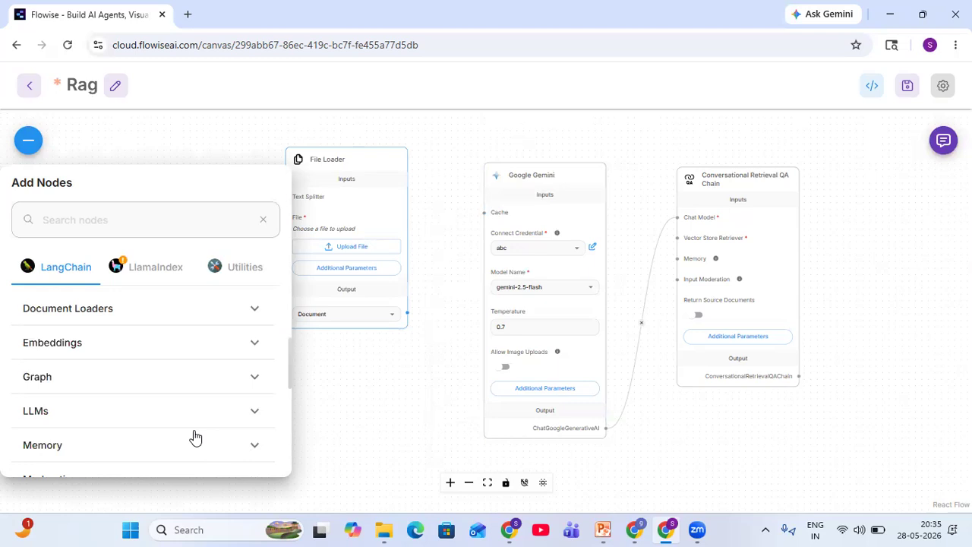
pyautogui.scroll(-2, 169, 426)
pyautogui.scroll(-1, 91, 417)
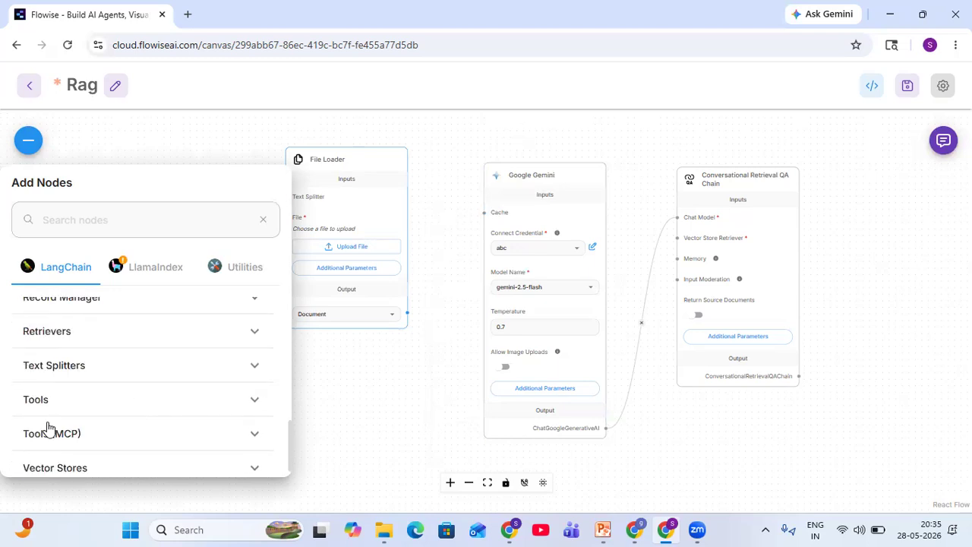
pyautogui.click(58, 372)
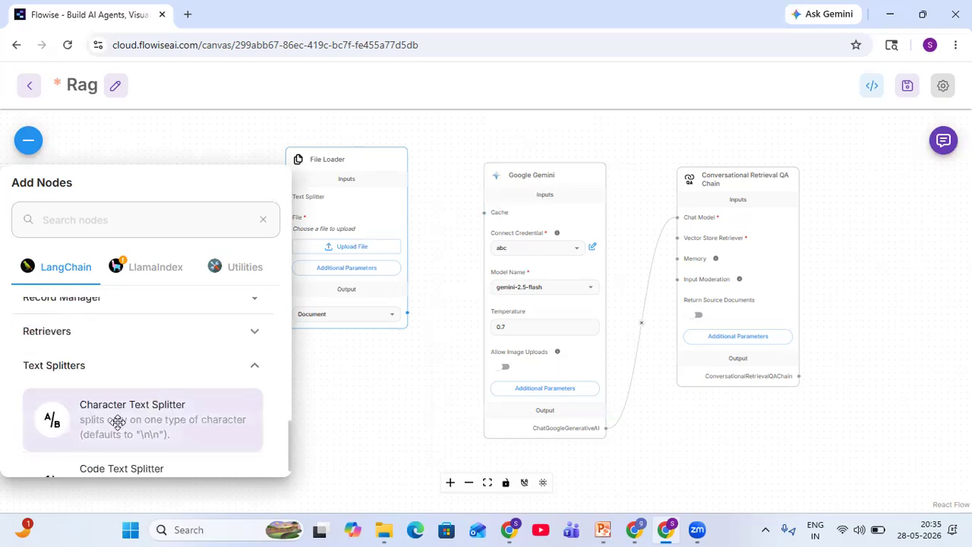
pyautogui.scroll(-1, 114, 418)
pyautogui.scroll(-2, 118, 416)
pyautogui.moveTo(107, 424); pyautogui.dragTo(180, 135)
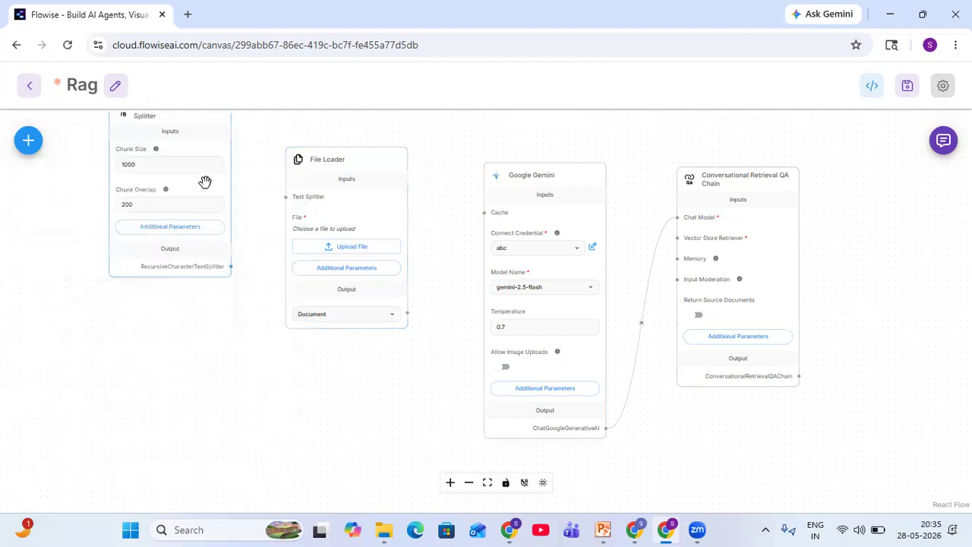
pyautogui.moveTo(185, 173); pyautogui.dragTo(137, 296)
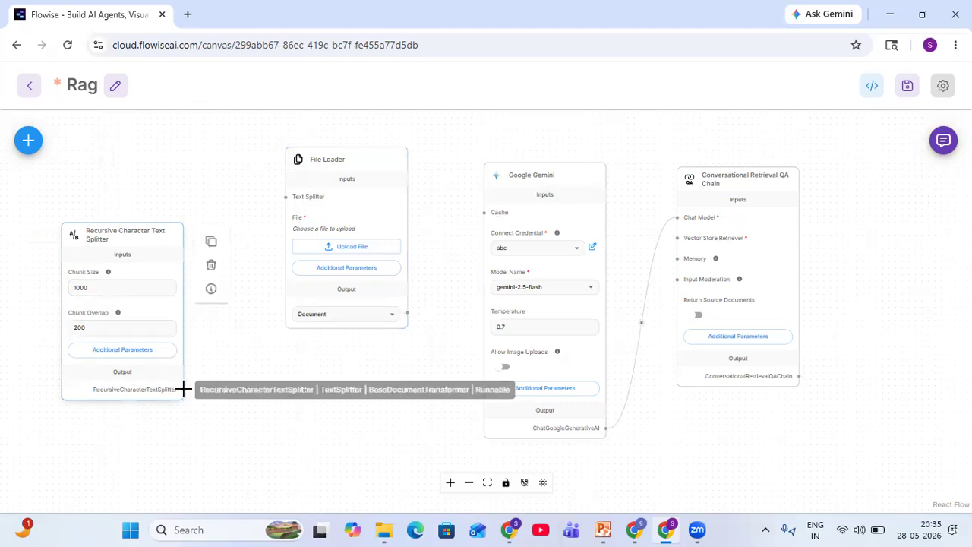
pyautogui.moveTo(184, 389); pyautogui.dragTo(280, 196)
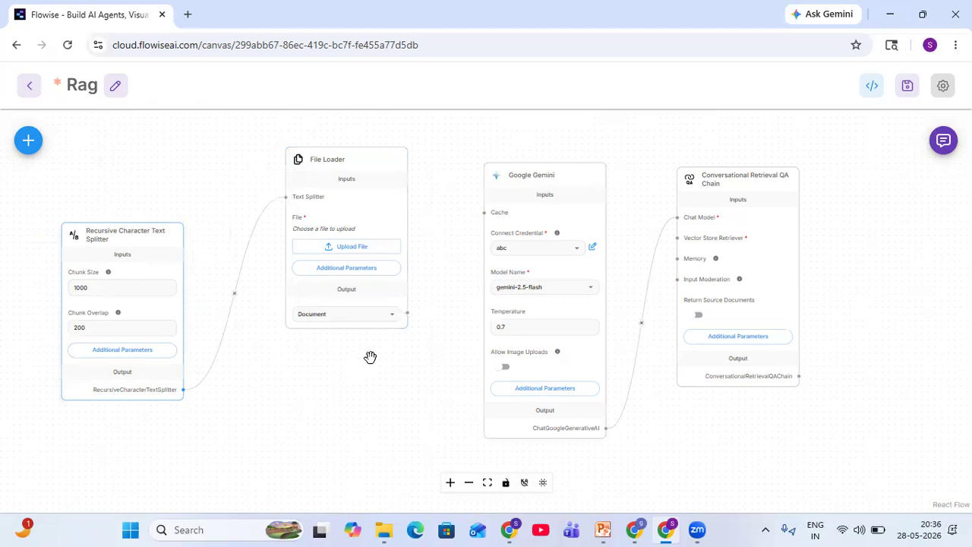
# Step: Add an In-Memory Vector Store node from the Vector Stores category to the canvas near the File Loader
pyautogui.moveTo(321, 188)
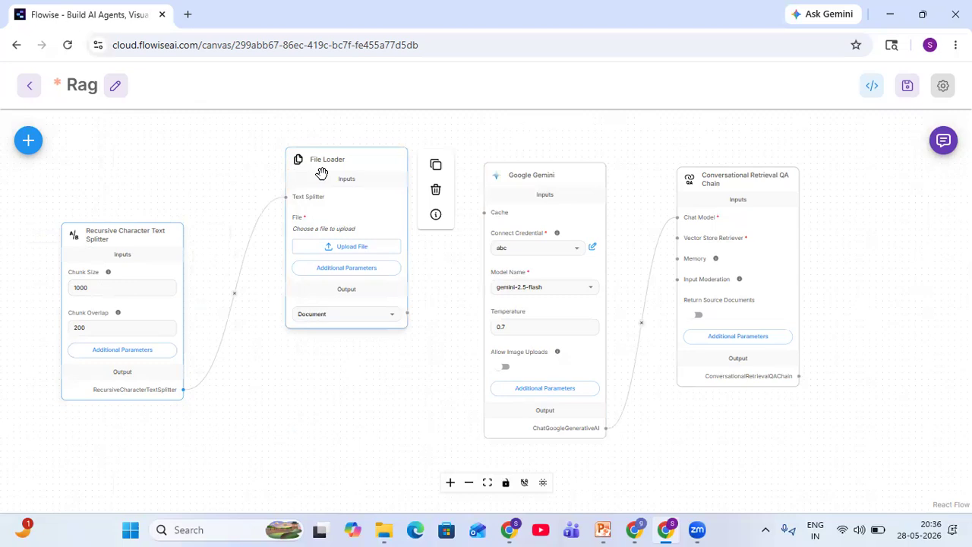
pyautogui.click(30, 143)
pyautogui.scroll(-3, 158, 359)
pyautogui.scroll(-4, 158, 358)
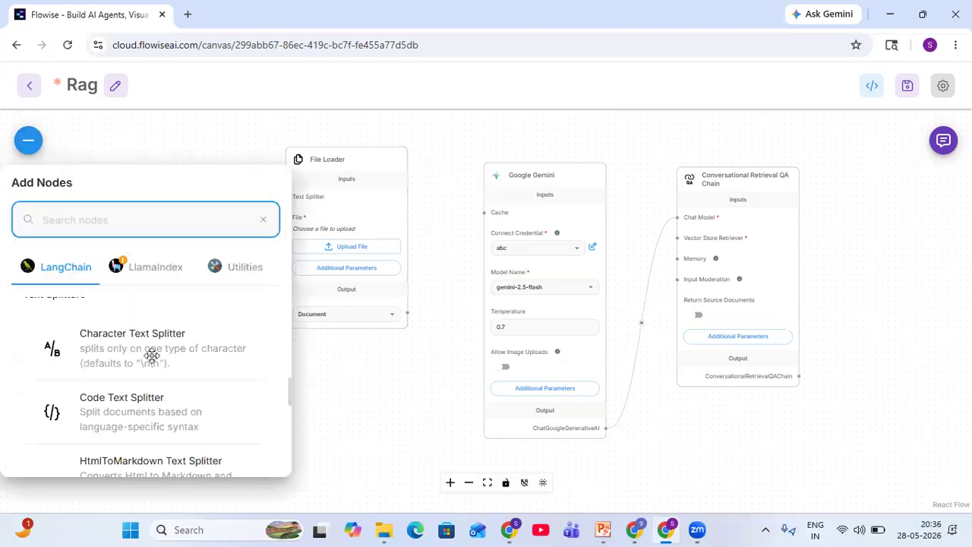
pyautogui.scroll(4, 187, 364)
pyautogui.click(255, 440)
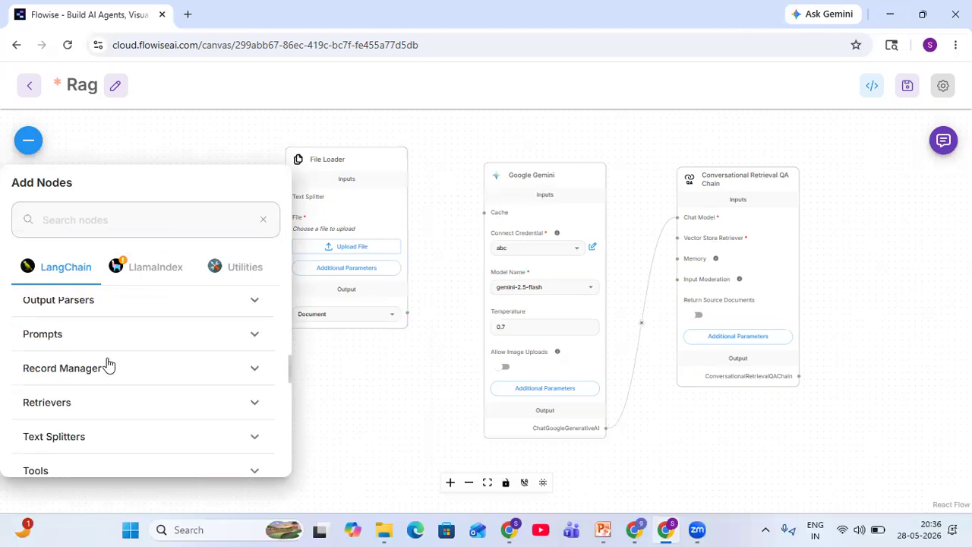
pyautogui.scroll(-2, 129, 376)
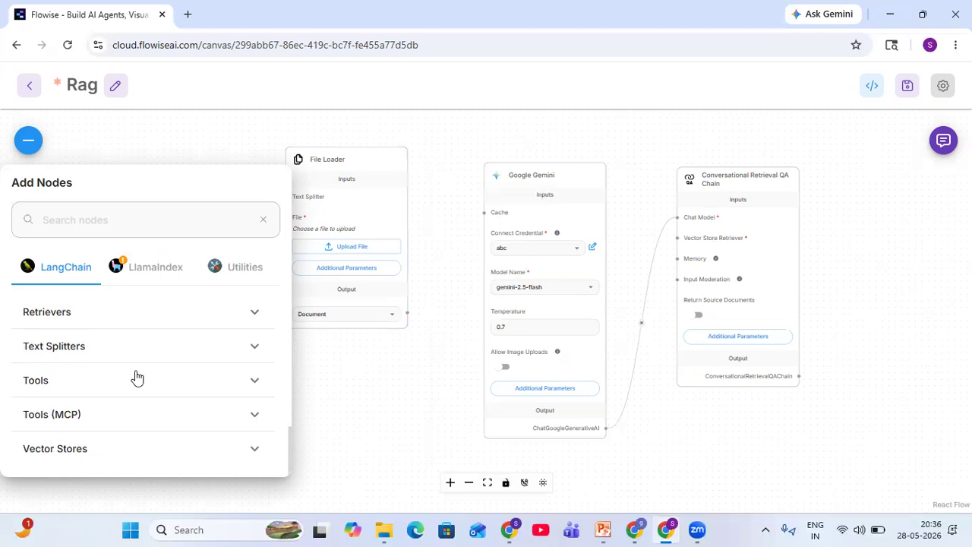
pyautogui.click(213, 453)
pyautogui.scroll(-2, 208, 441)
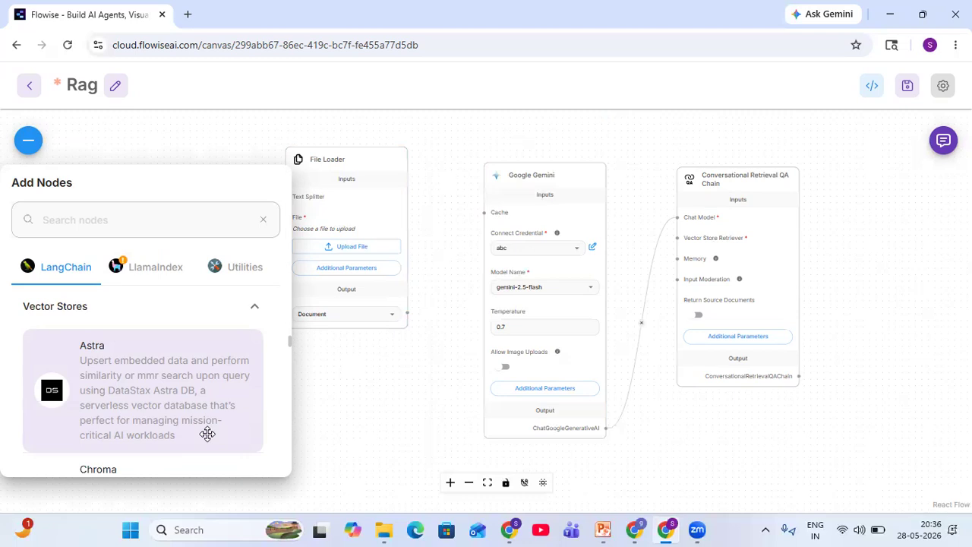
pyautogui.scroll(-6, 207, 433)
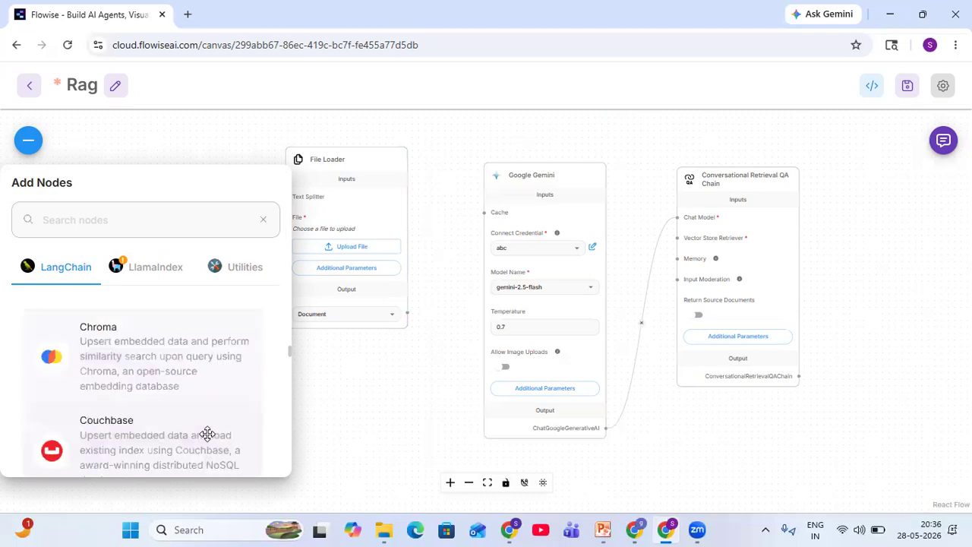
pyautogui.scroll(-1, 201, 403)
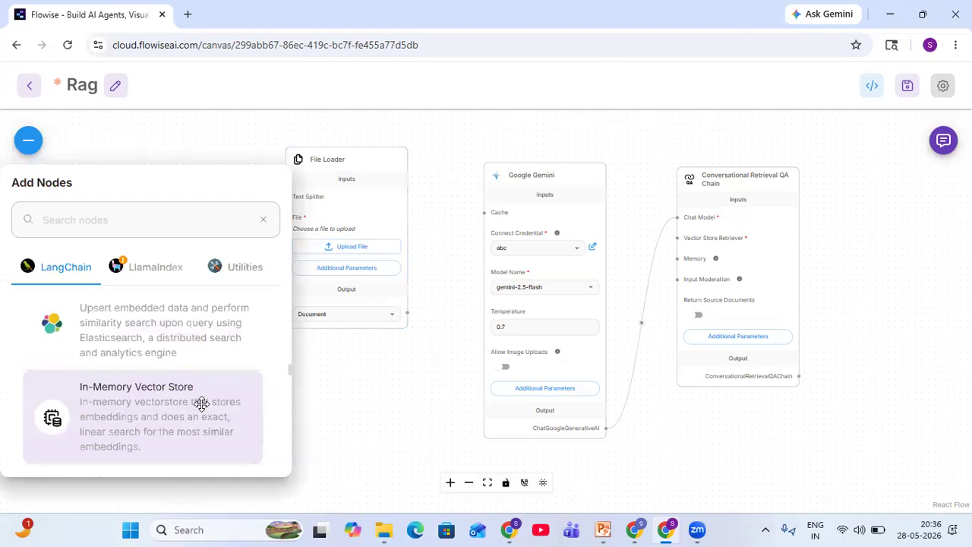
pyautogui.scroll(9, 152, 410)
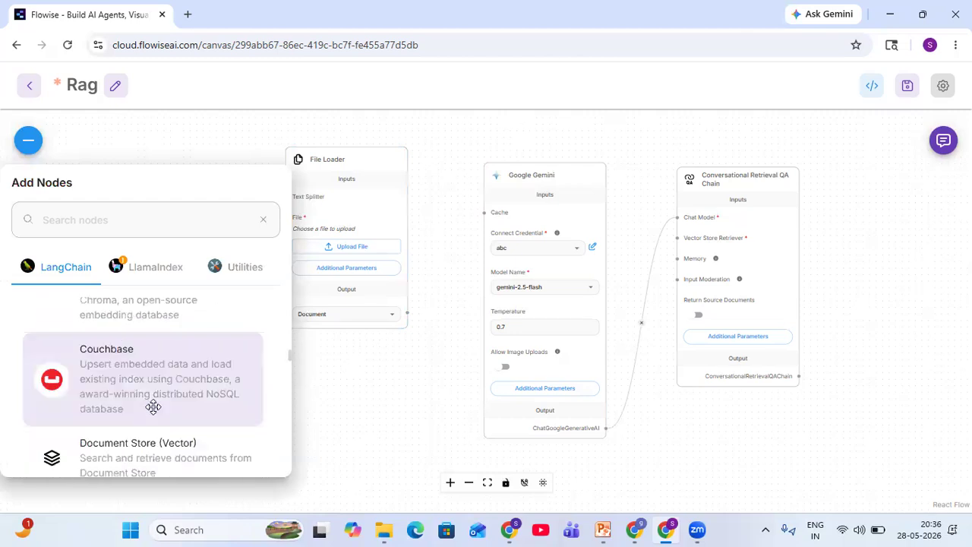
pyautogui.scroll(-2, 148, 406)
pyautogui.scroll(-2, 145, 405)
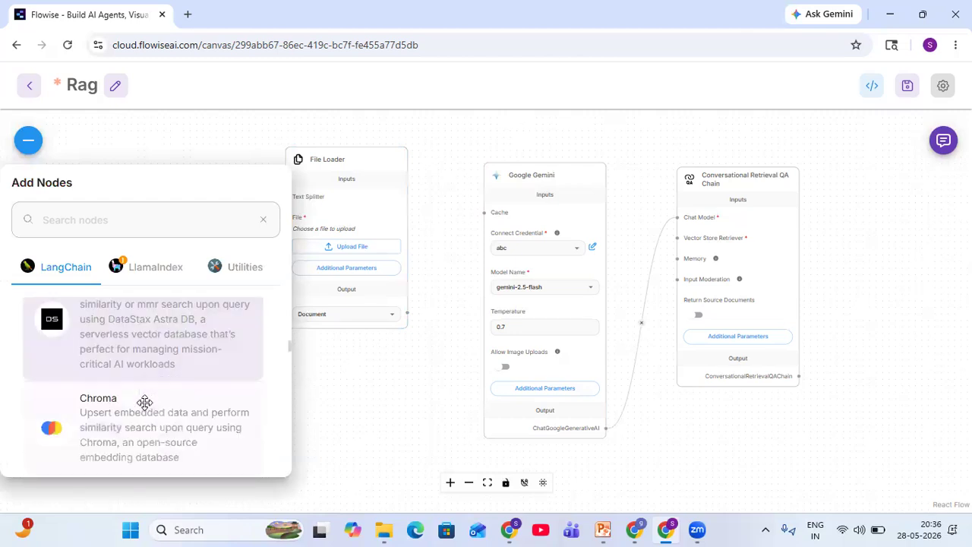
pyautogui.scroll(-2, 145, 402)
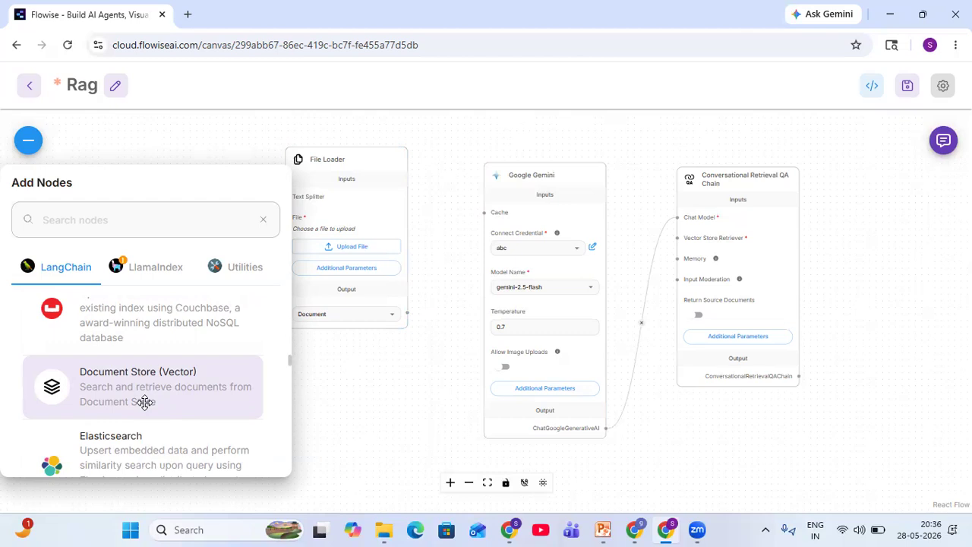
pyautogui.scroll(-2, 98, 406)
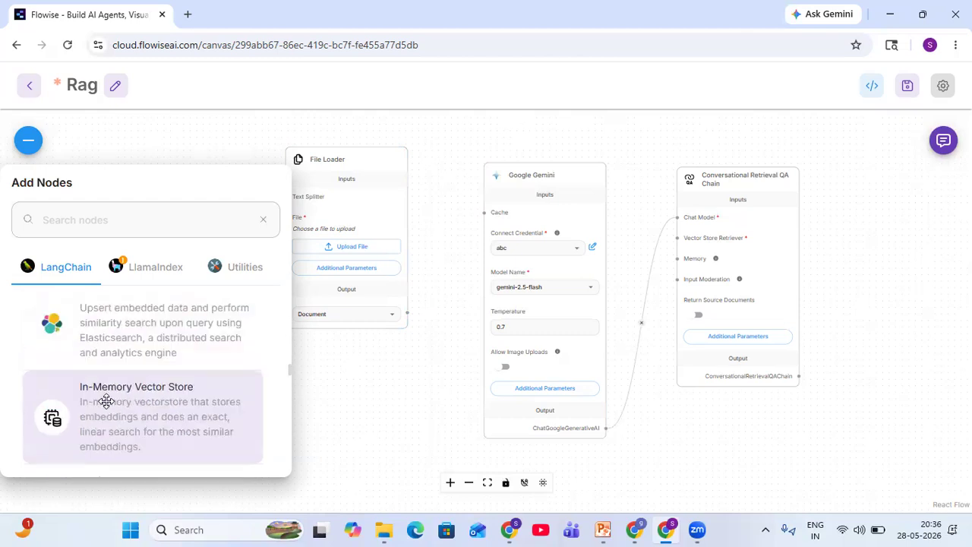
pyautogui.moveTo(107, 401); pyautogui.dragTo(342, 308)
pyautogui.click(150, 152)
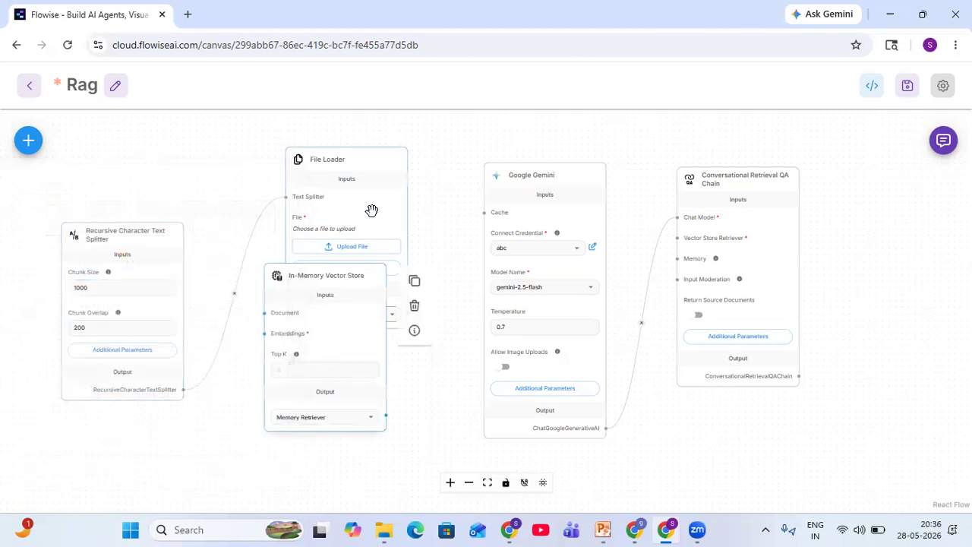
# Step: Spread the five nodes apart on the canvas and connect the File Loader's Document output to the In-Memory Vector Store's Document input
pyautogui.moveTo(306, 178); pyautogui.dragTo(211, 147)
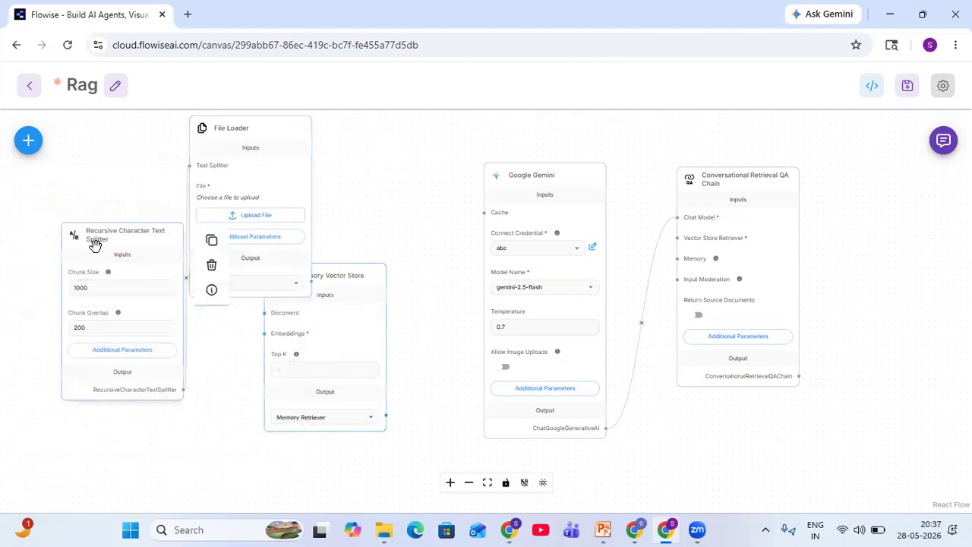
pyautogui.moveTo(25, 254); pyautogui.dragTo(25, 256)
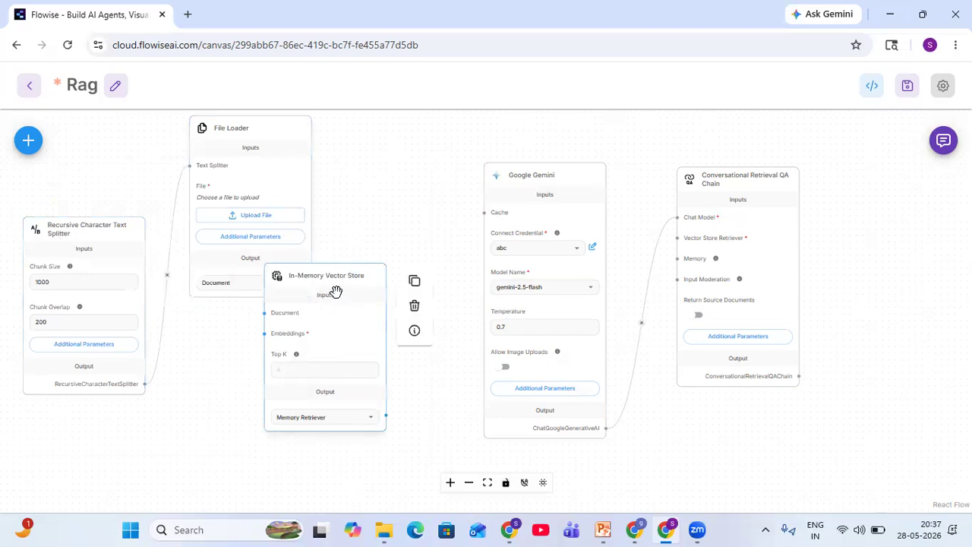
pyautogui.moveTo(333, 335); pyautogui.dragTo(399, 269)
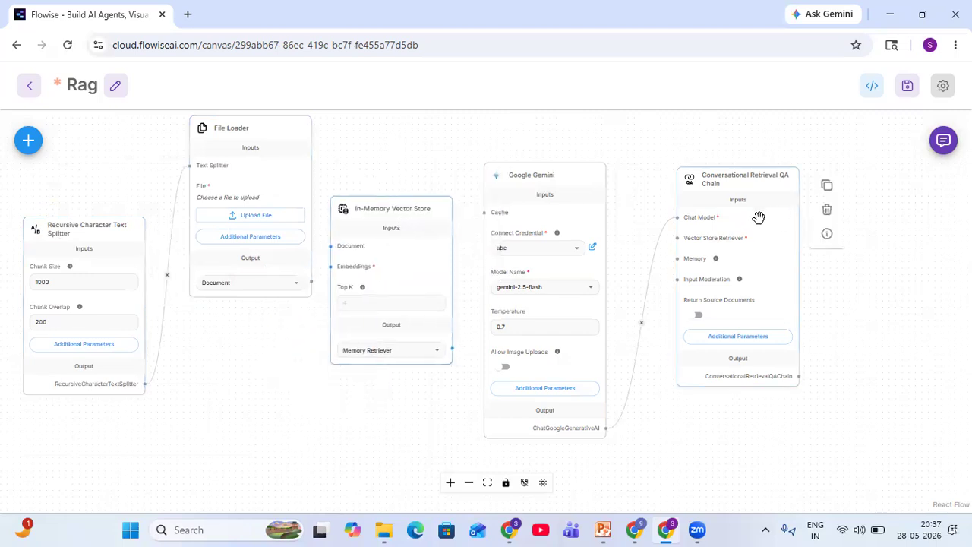
pyautogui.moveTo(755, 220); pyautogui.dragTo(847, 201)
pyautogui.moveTo(579, 190); pyautogui.dragTo(676, 164)
pyautogui.moveTo(436, 199); pyautogui.dragTo(482, 146)
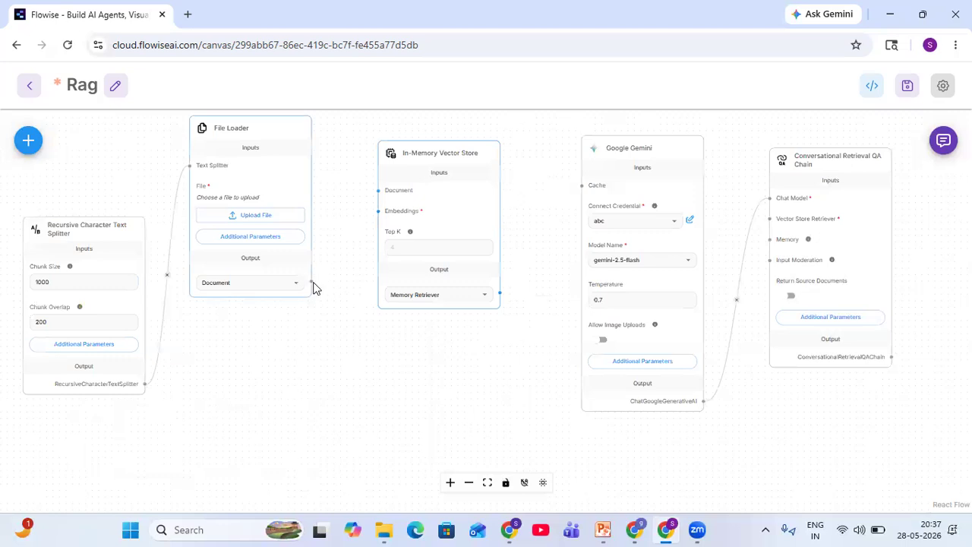
pyautogui.moveTo(338, 218); pyautogui.dragTo(375, 193)
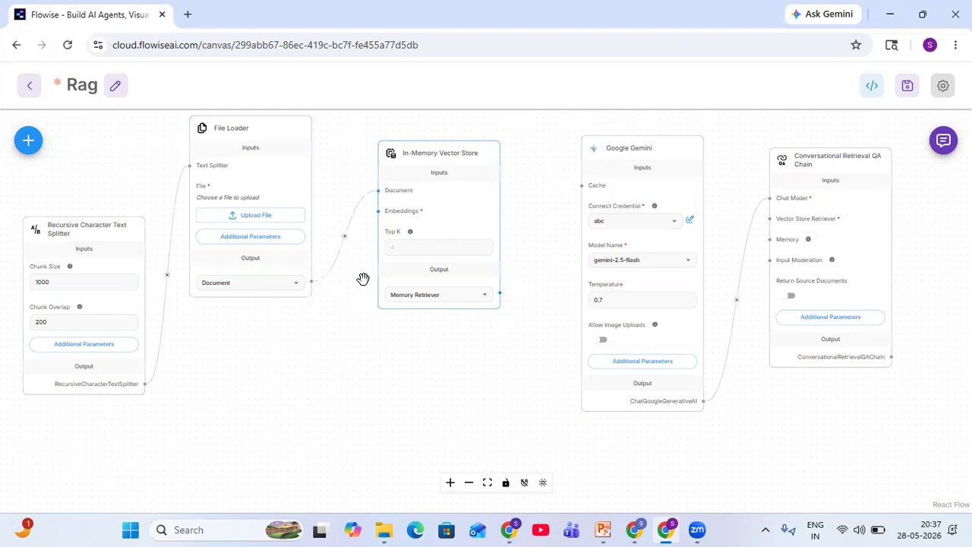
# Step: Add a Google Gemini Embedding node from the Embeddings category to the canvas, below the File Loader node
pyautogui.click(28, 141)
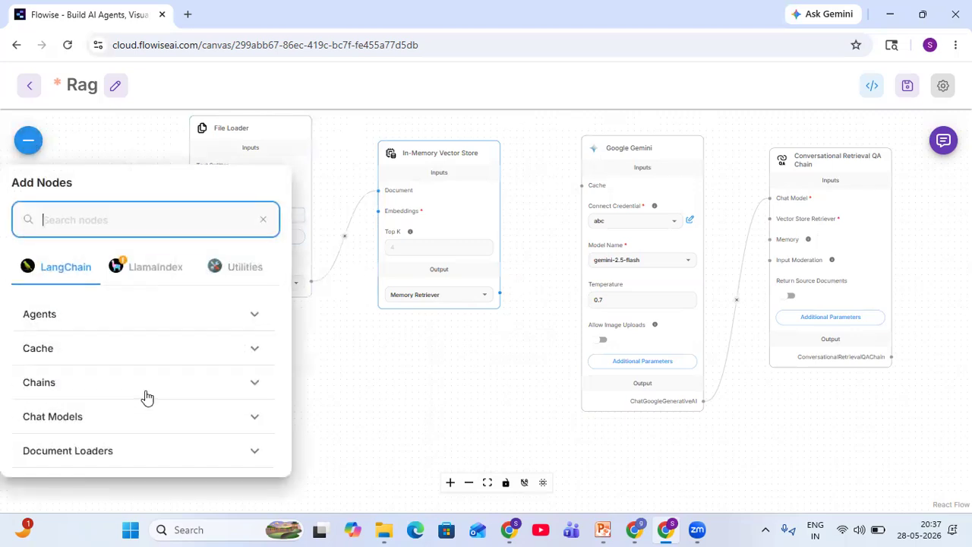
pyautogui.scroll(-2, 149, 395)
pyautogui.scroll(-1, 149, 389)
pyautogui.scroll(1, 149, 389)
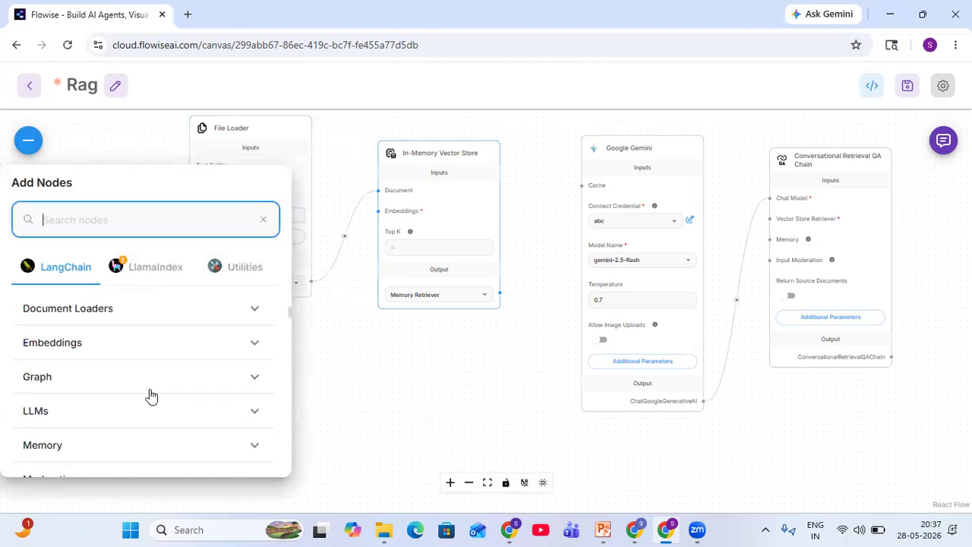
pyautogui.click(162, 358)
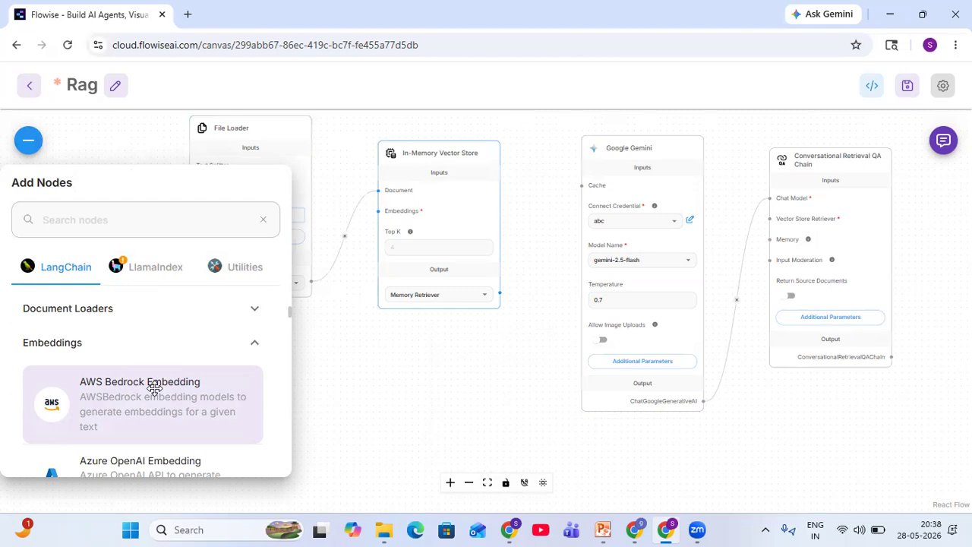
pyautogui.scroll(-3, 154, 388)
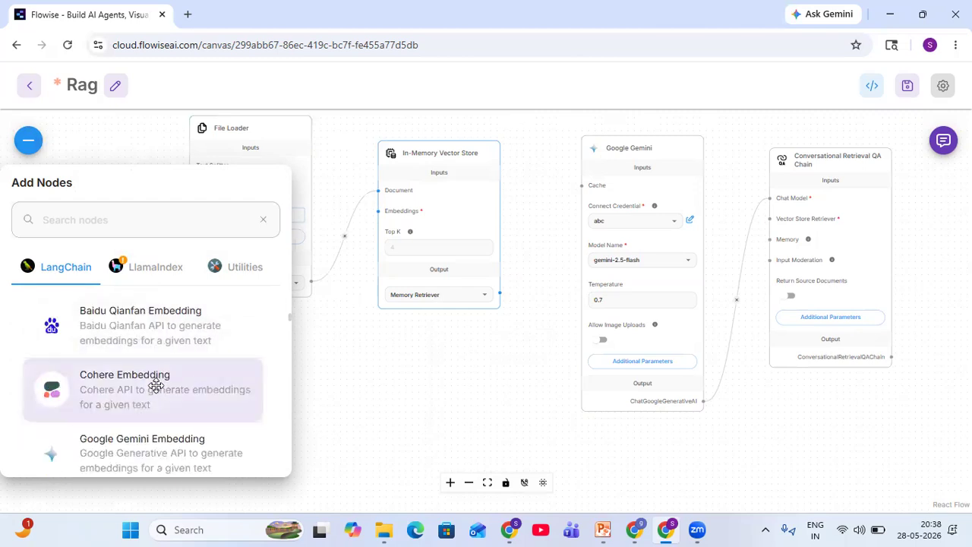
pyautogui.scroll(-2, 155, 386)
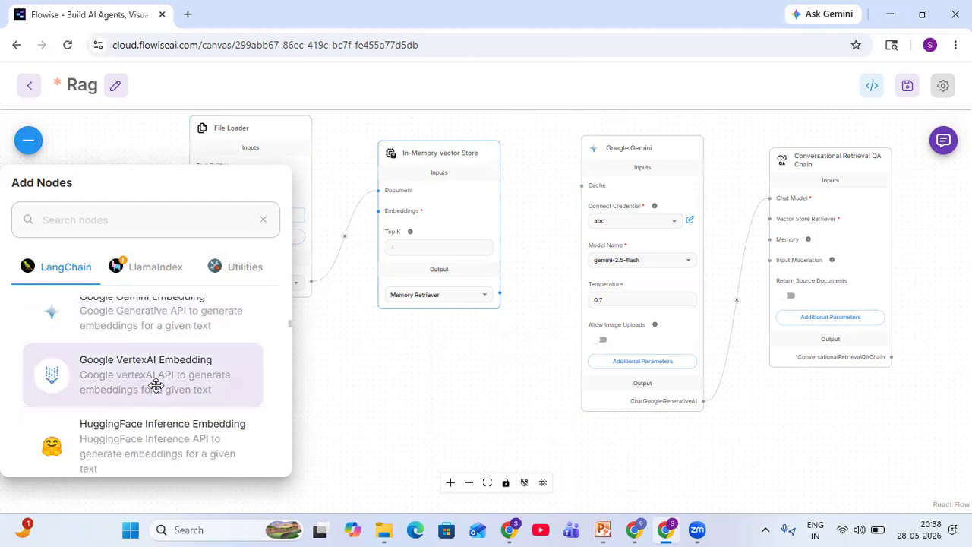
pyautogui.scroll(-1, 156, 385)
pyautogui.scroll(-1, 156, 386)
pyautogui.scroll(2, 155, 386)
pyautogui.scroll(1, 155, 386)
pyautogui.moveTo(162, 390); pyautogui.dragTo(181, 311)
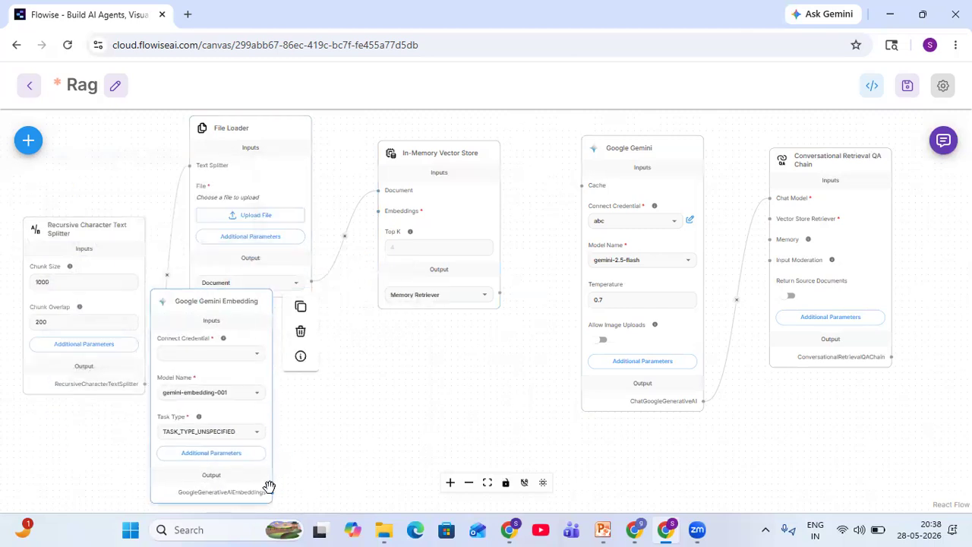
# Step: Rearrange the nodes to fit Google Gemini Embedding between File Loader and In-Memory Vector Store, and connect its output to the store's Embeddings input
pyautogui.moveTo(247, 311); pyautogui.dragTo(249, 213)
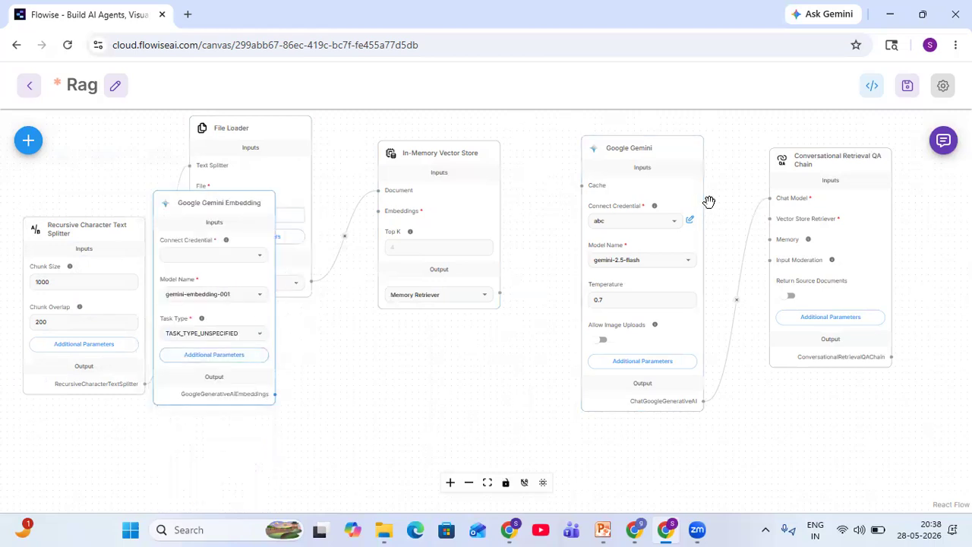
pyautogui.moveTo(688, 193); pyautogui.dragTo(718, 182)
pyautogui.moveTo(468, 187); pyautogui.dragTo(530, 171)
pyautogui.moveTo(179, 261); pyautogui.dragTo(322, 279)
pyautogui.moveTo(70, 251); pyautogui.dragTo(50, 213)
pyautogui.moveTo(239, 195); pyautogui.dragTo(194, 226)
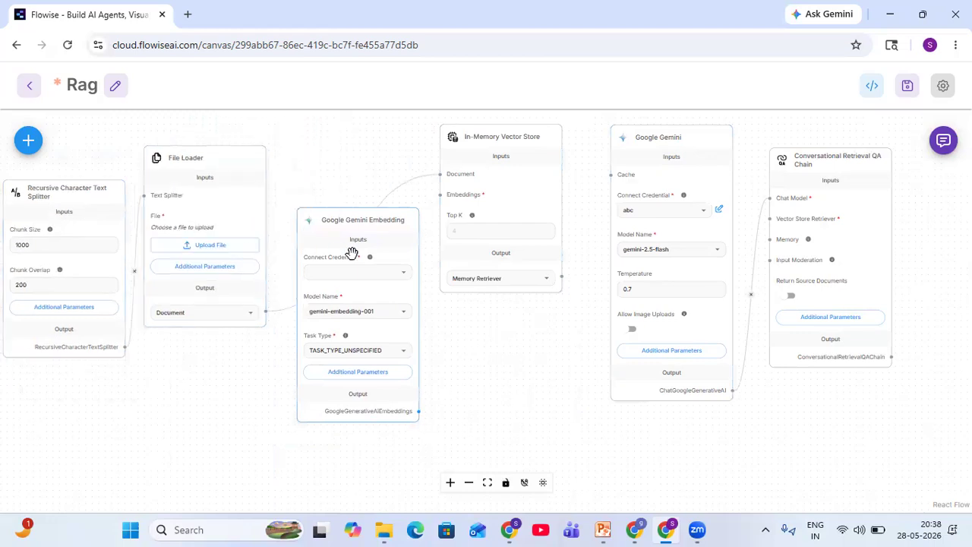
pyautogui.moveTo(340, 218); pyautogui.dragTo(325, 166)
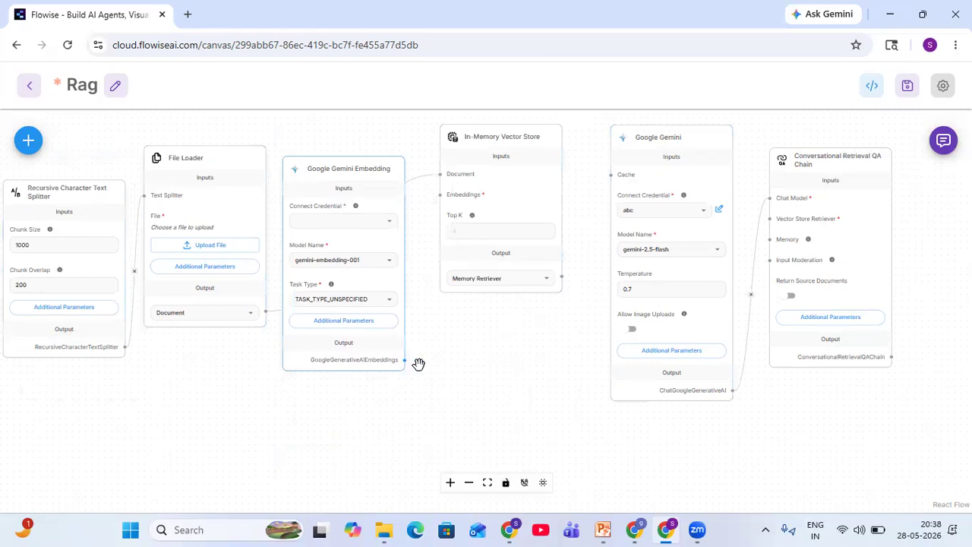
pyautogui.moveTo(404, 359); pyautogui.dragTo(436, 196)
# Step: Set the Google Gemini Embedding node's credential to abc and its task type to RETRIEVAL_DOCUMENT
pyautogui.click(389, 227)
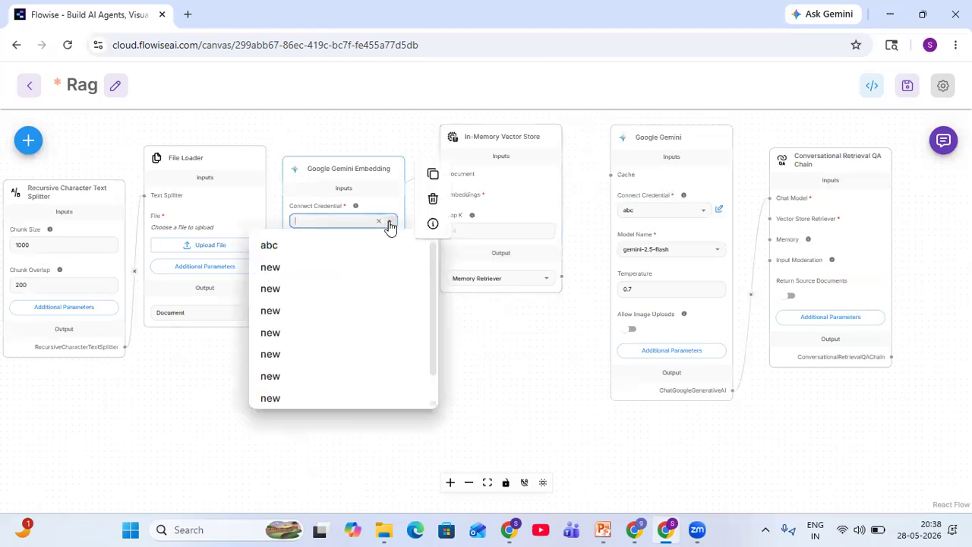
pyautogui.click(270, 247)
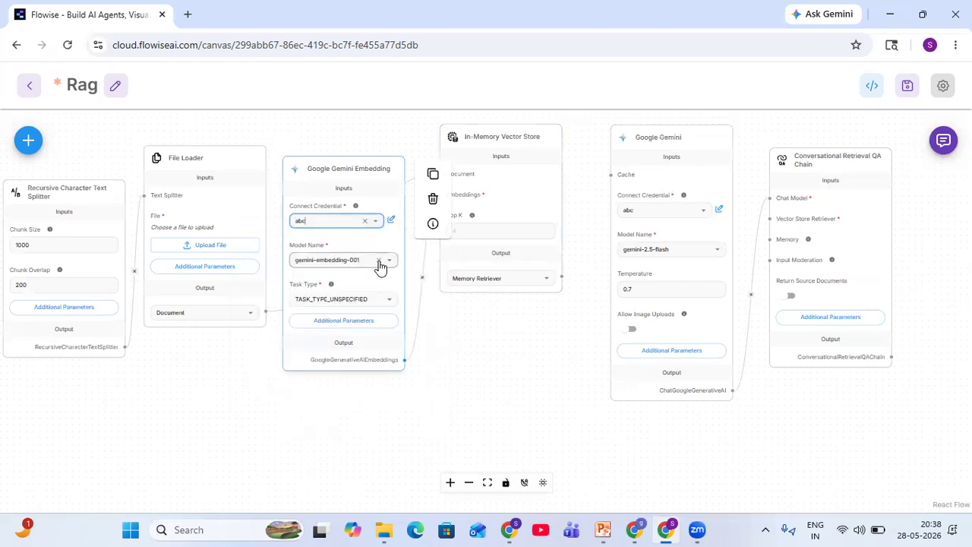
pyautogui.click(389, 305)
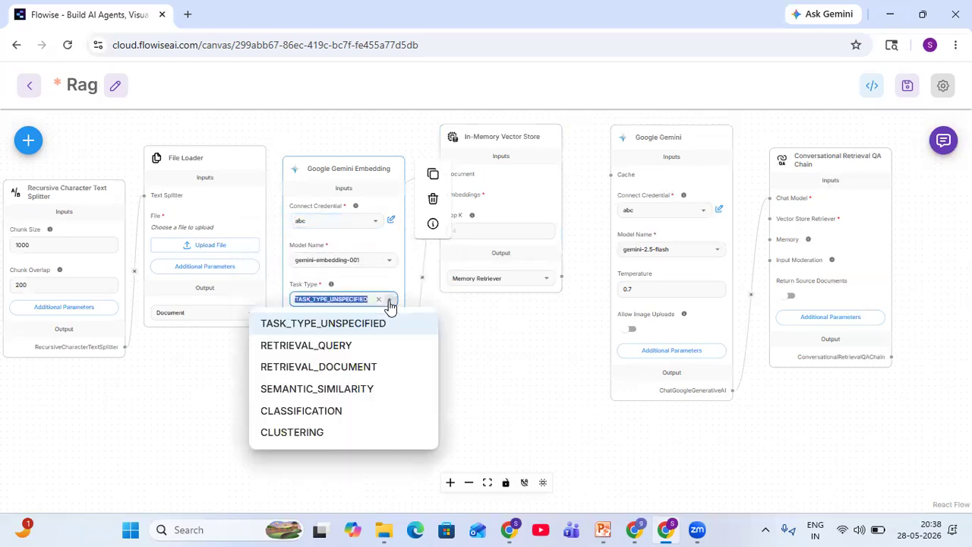
pyautogui.click(346, 366)
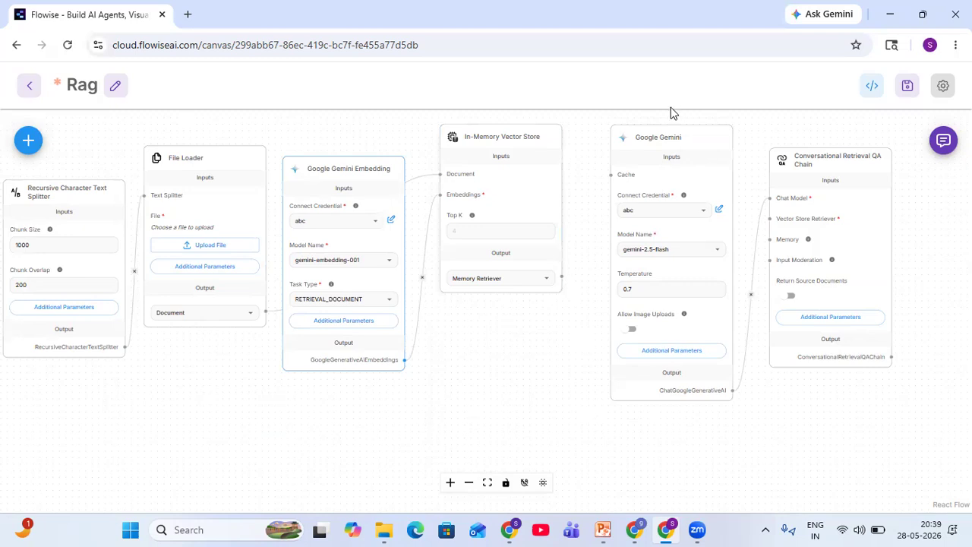
# Step: Connect the In-Memory Vector Store's Memory Retriever output to the Conversational Retrieval QA Chain's Vector Store Retriever input
pyautogui.moveTo(497, 182)
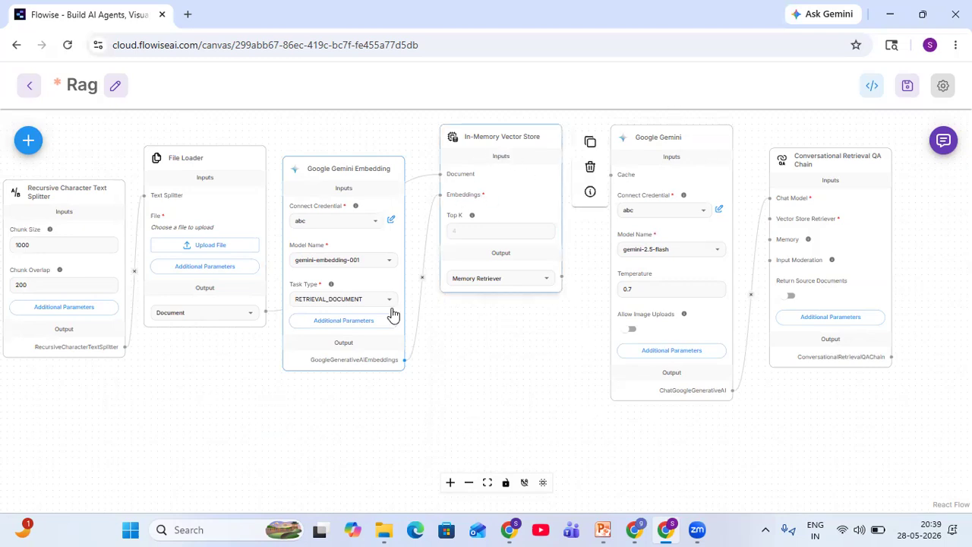
pyautogui.moveTo(388, 327)
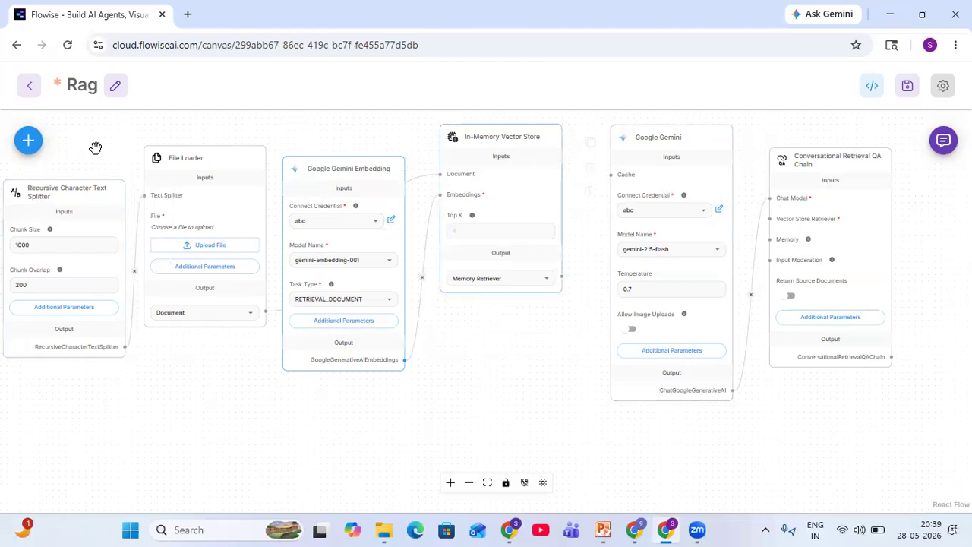
pyautogui.moveTo(516, 250)
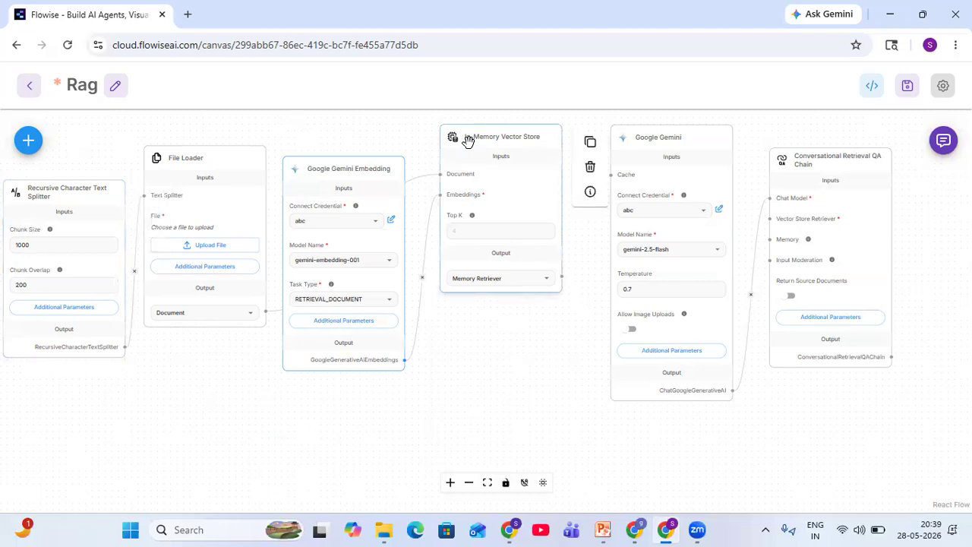
pyautogui.moveTo(809, 217)
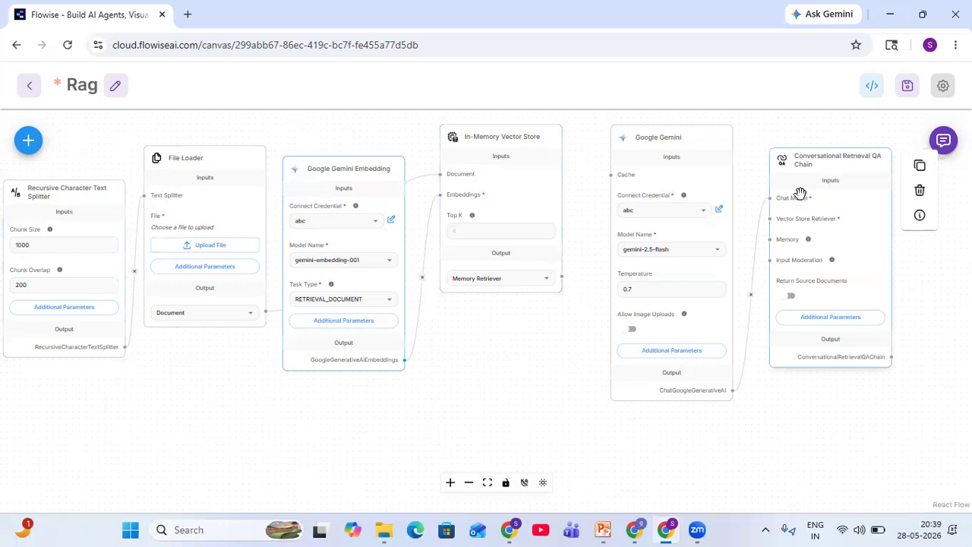
pyautogui.moveTo(562, 278)
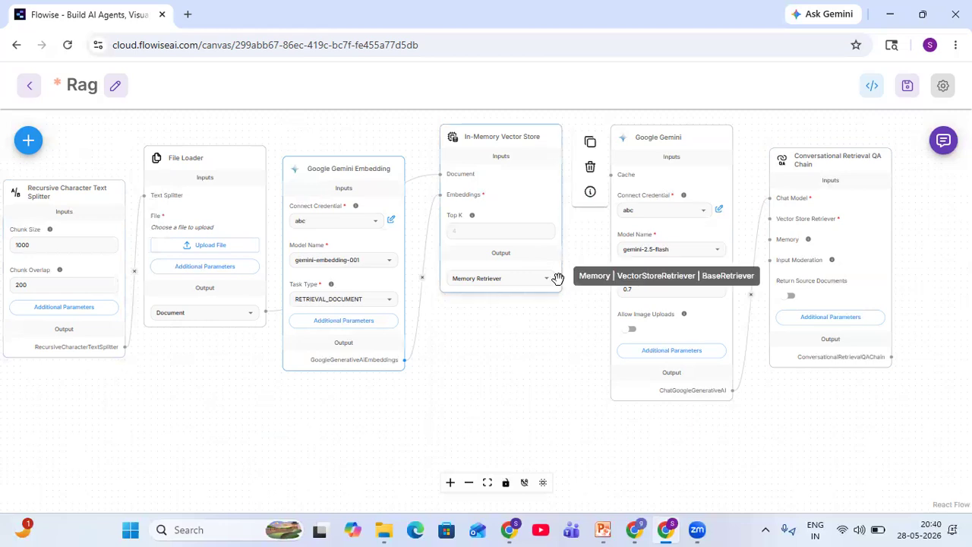
pyautogui.moveTo(562, 278); pyautogui.dragTo(771, 219)
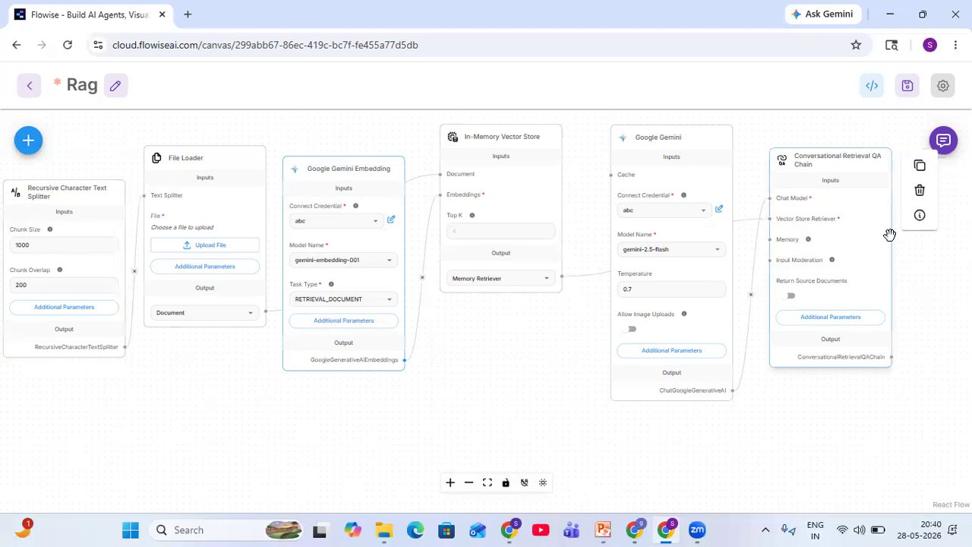
# Step: Upload the Word document "Ai Automation Mastery Program" from the Desktop into the File Loader node
pyautogui.click(209, 247)
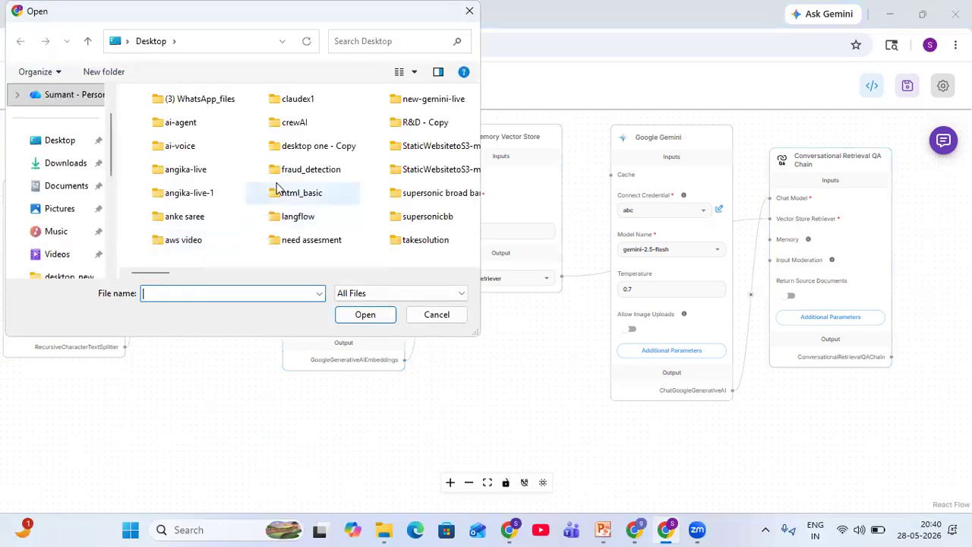
pyautogui.hscroll(1, 273, 205)
pyautogui.hscroll(1, 274, 205)
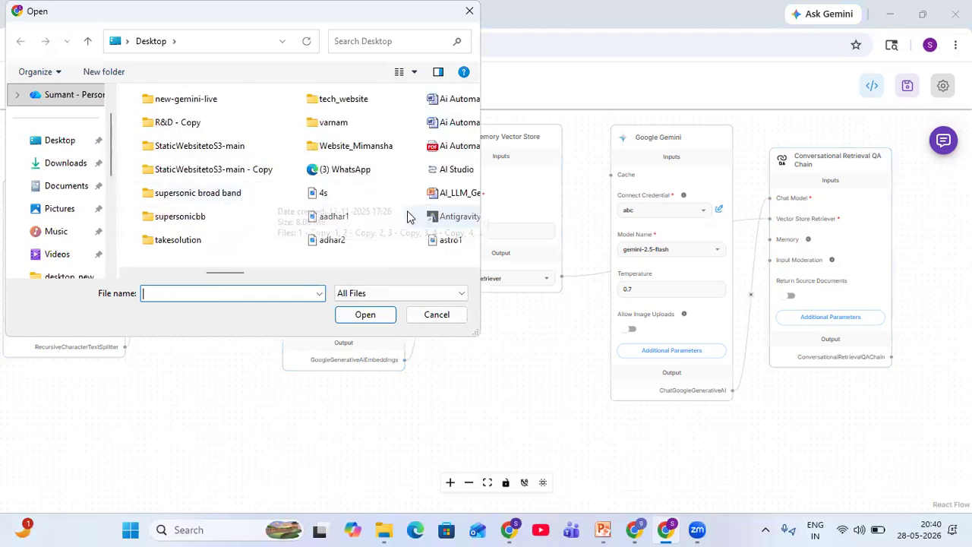
pyautogui.click(454, 128)
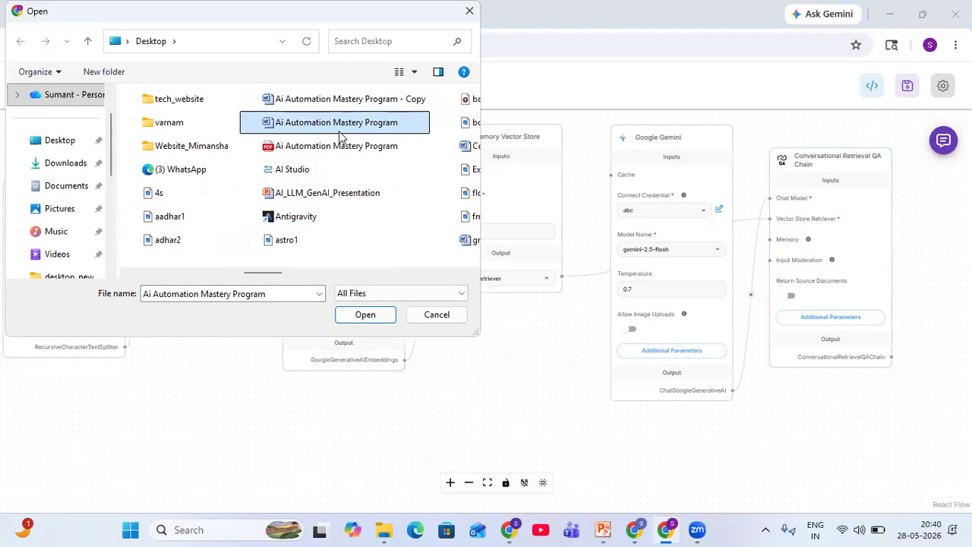
pyautogui.click(365, 318)
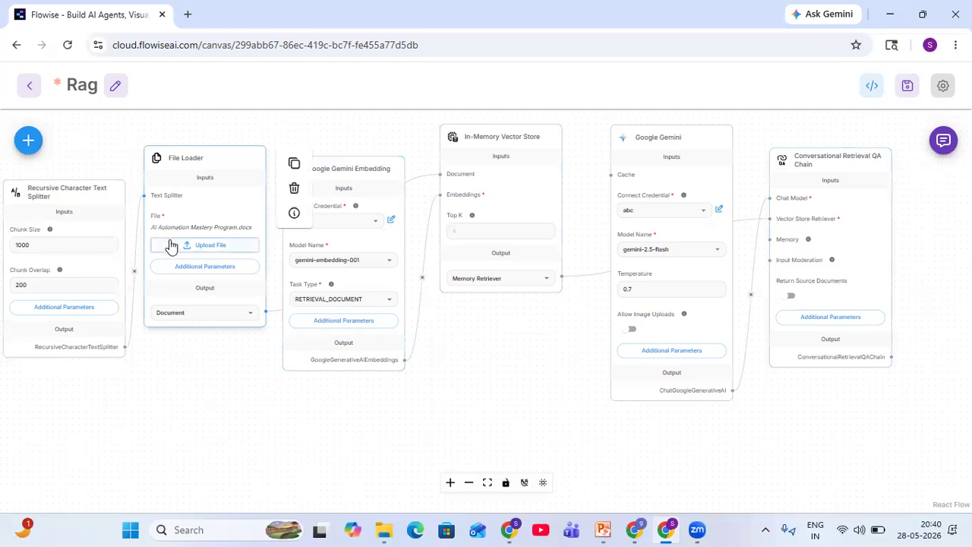
# Step: Save the Rag chatflow, overwriting the previously stored version
pyautogui.scroll(1, 232, 211)
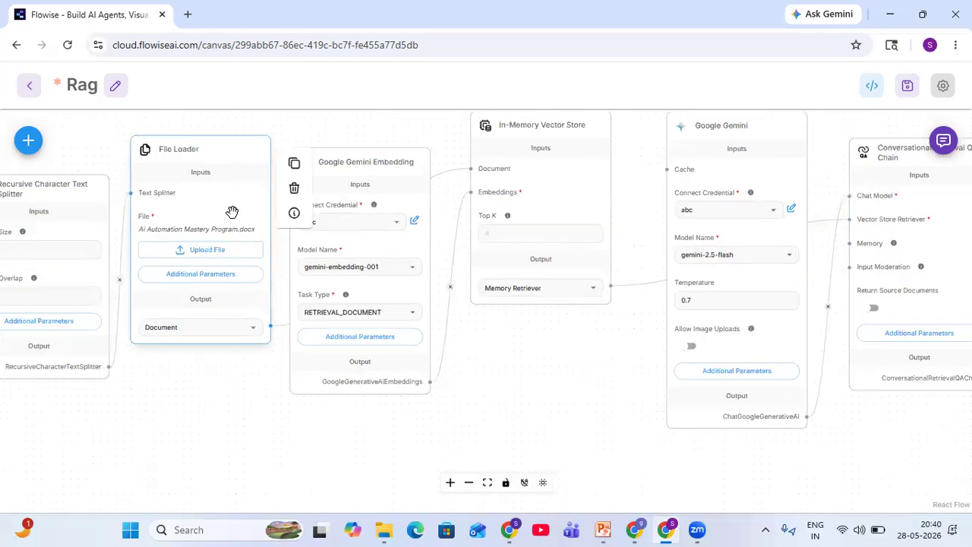
pyautogui.scroll(1, 231, 212)
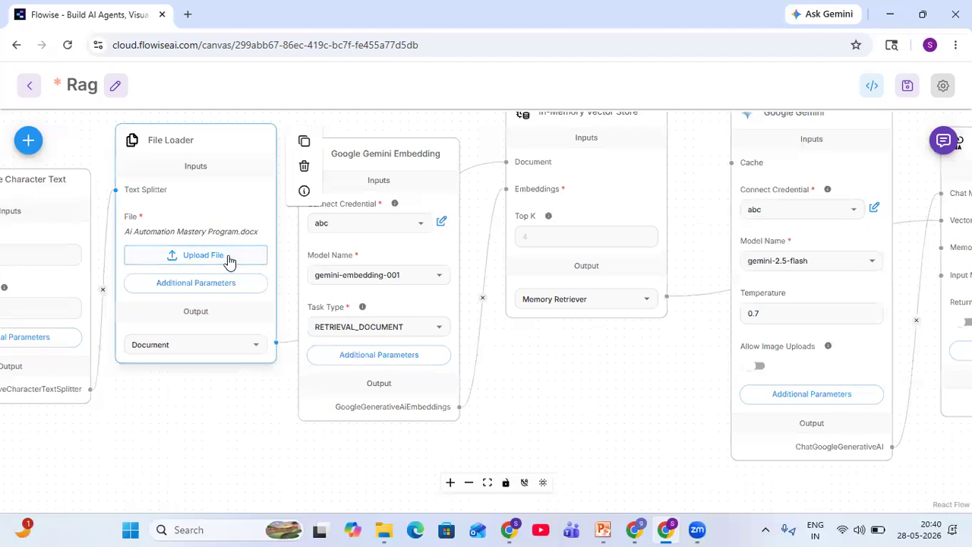
pyautogui.scroll(-2, 229, 258)
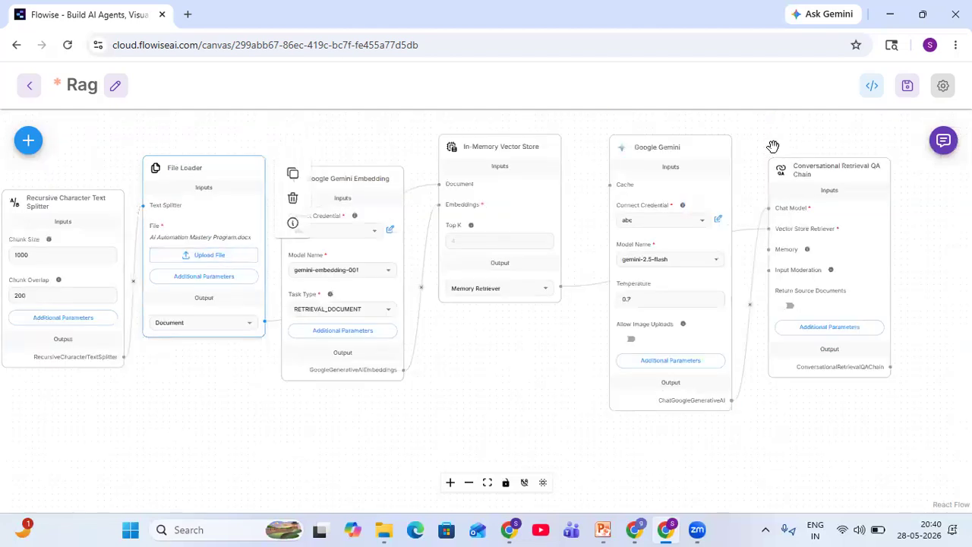
pyautogui.click(906, 90)
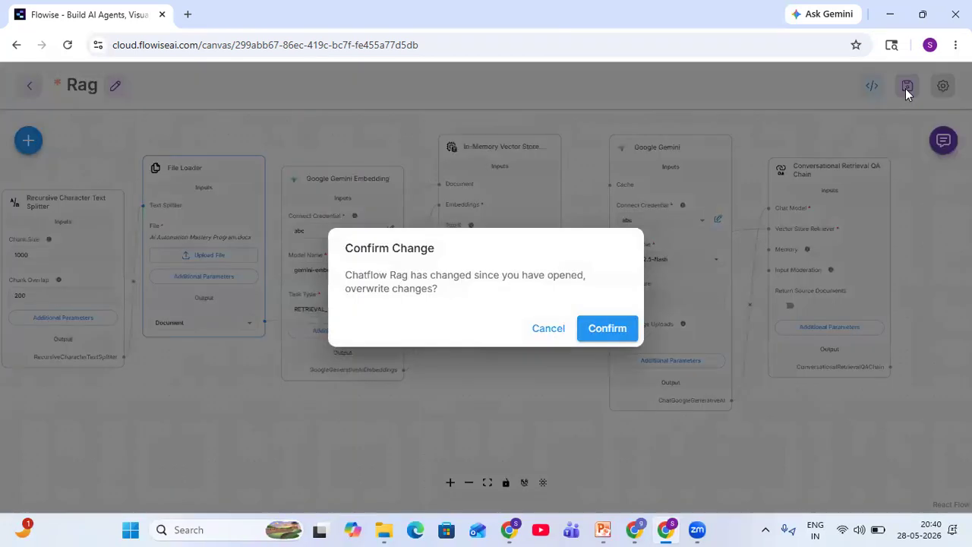
pyautogui.click(607, 326)
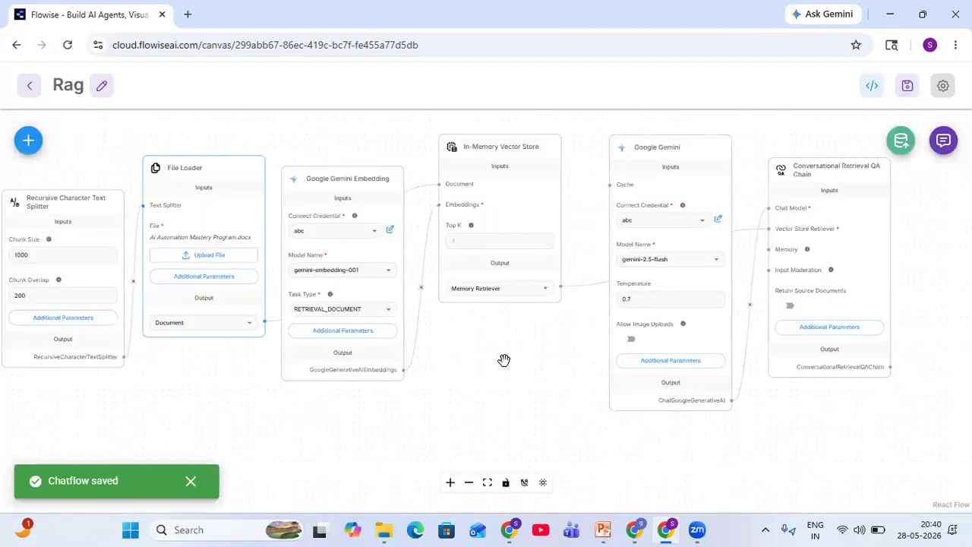
# Step: Open the chatflow's test chat and send the question "course details"
pyautogui.click(942, 146)
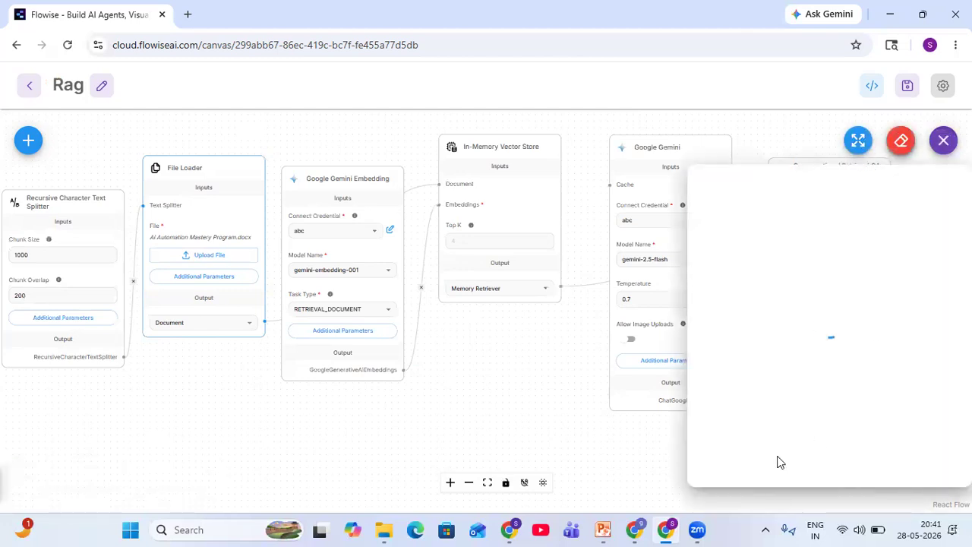
pyautogui.write('c')
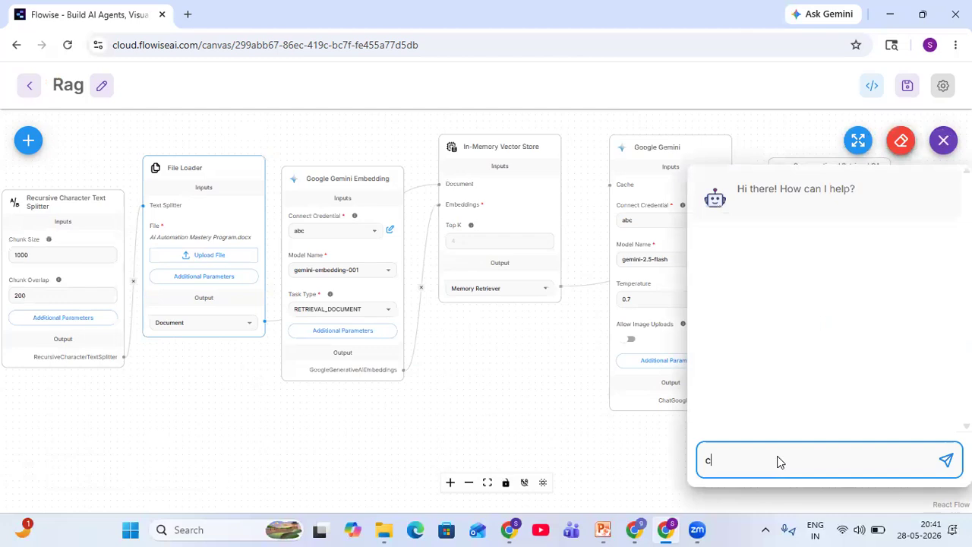
pyautogui.write('ourse ')
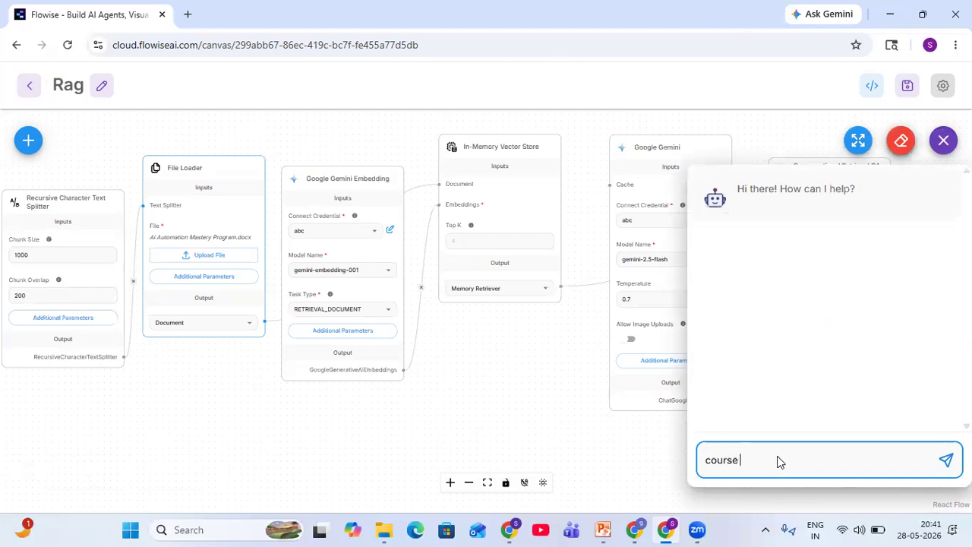
pyautogui.write('details')
pyautogui.click(947, 462)
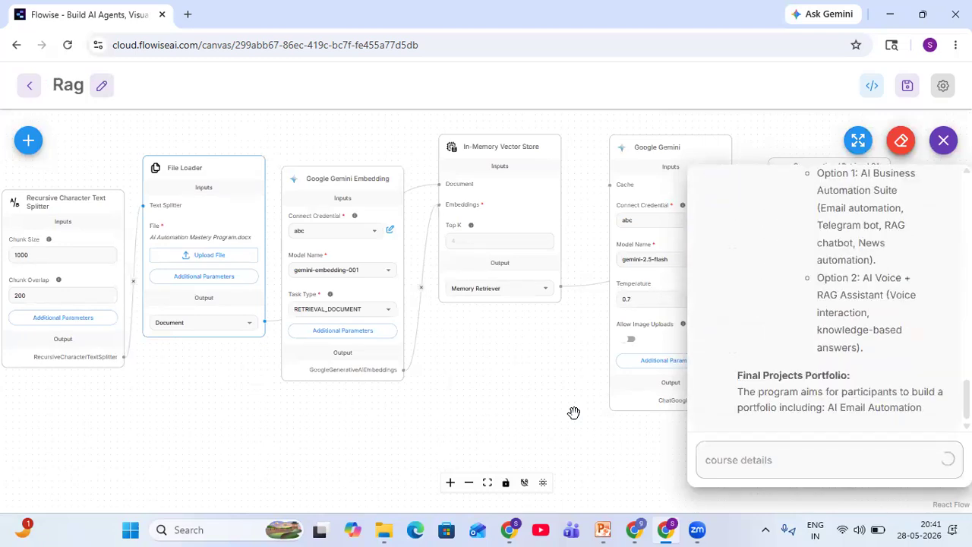
# Step: Read back through the chatbot's answer about the course, and minimize the browser window
pyautogui.scroll(5, 864, 322)
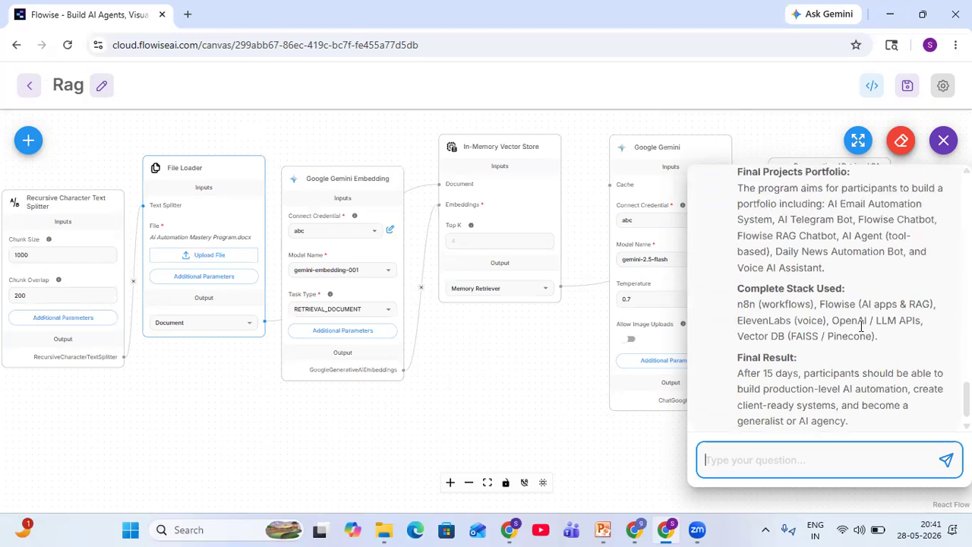
pyautogui.scroll(10, 860, 325)
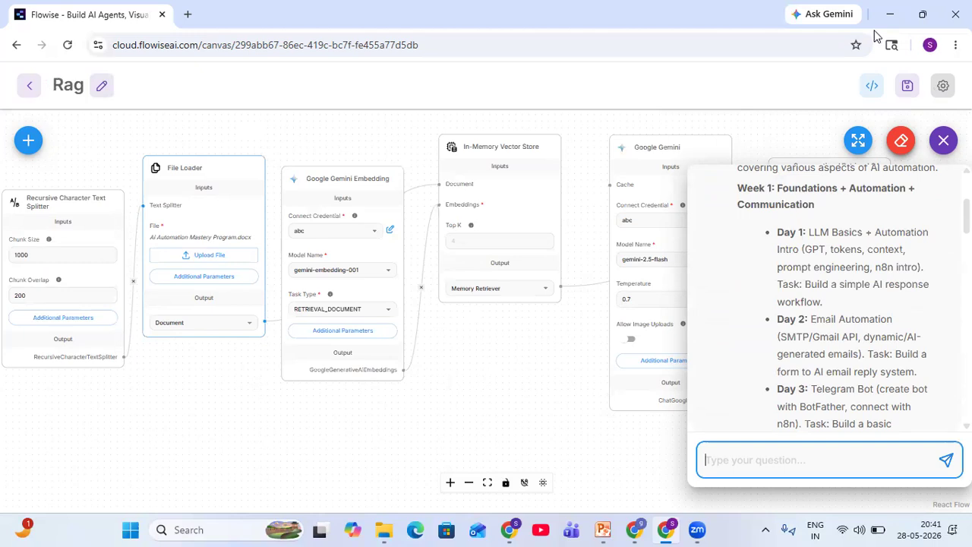
pyautogui.click(891, 14)
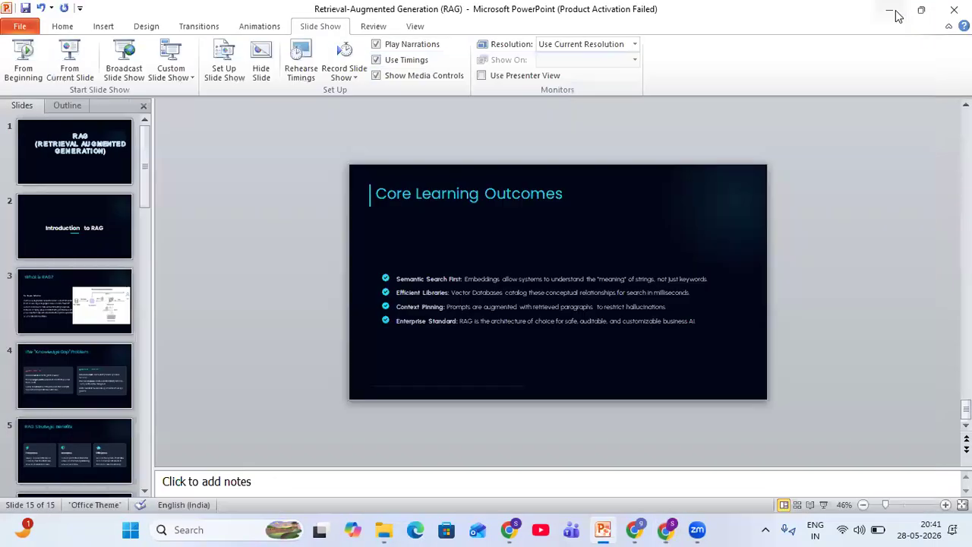
# Step: Minimize the presentation, open the Word document "Ai Automation Mastery Program - Copy" from the desktop, and dismiss the activation wizard
pyautogui.click(893, 12)
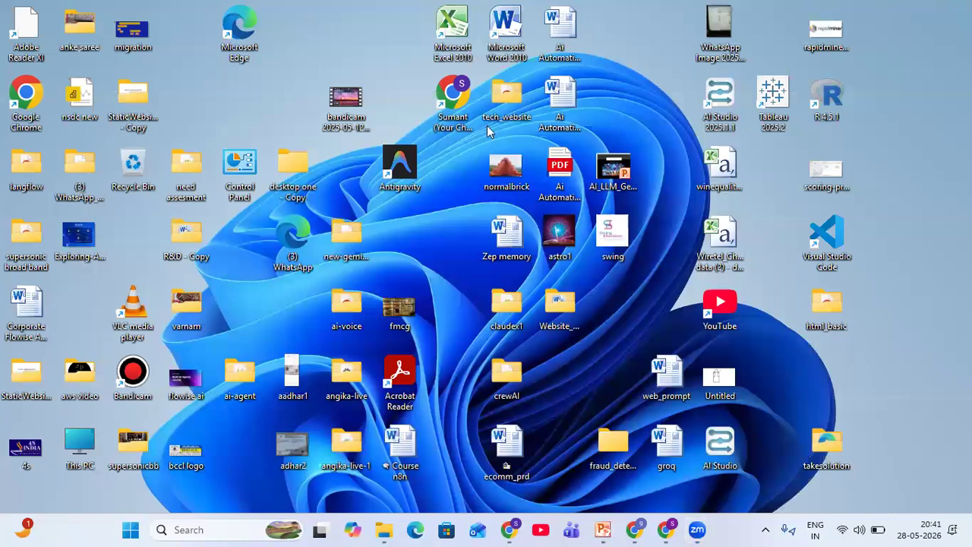
pyautogui.doubleClick(562, 93)
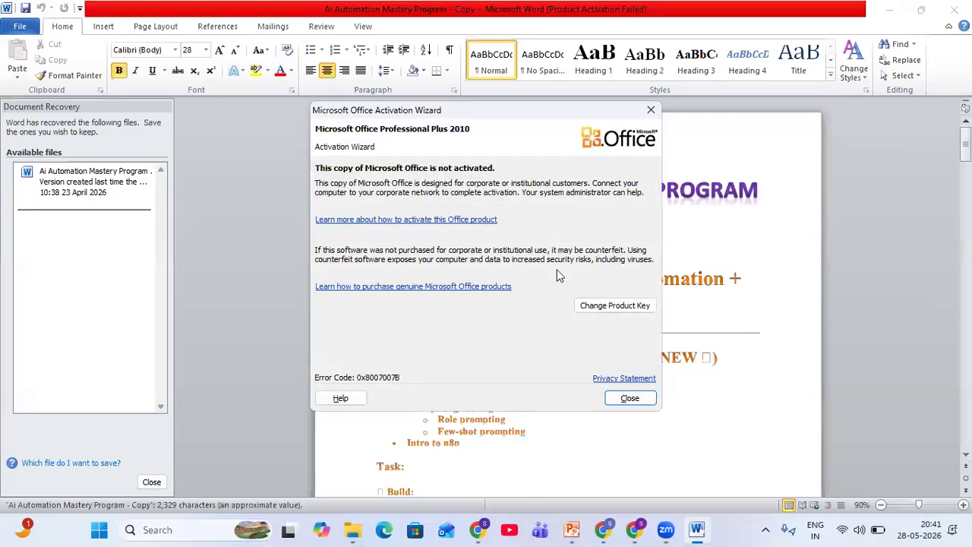
pyautogui.click(630, 399)
# Step: Copy the words "Email Automation" from the Day 2 heading in the course document
pyautogui.scroll(-7, 668, 330)
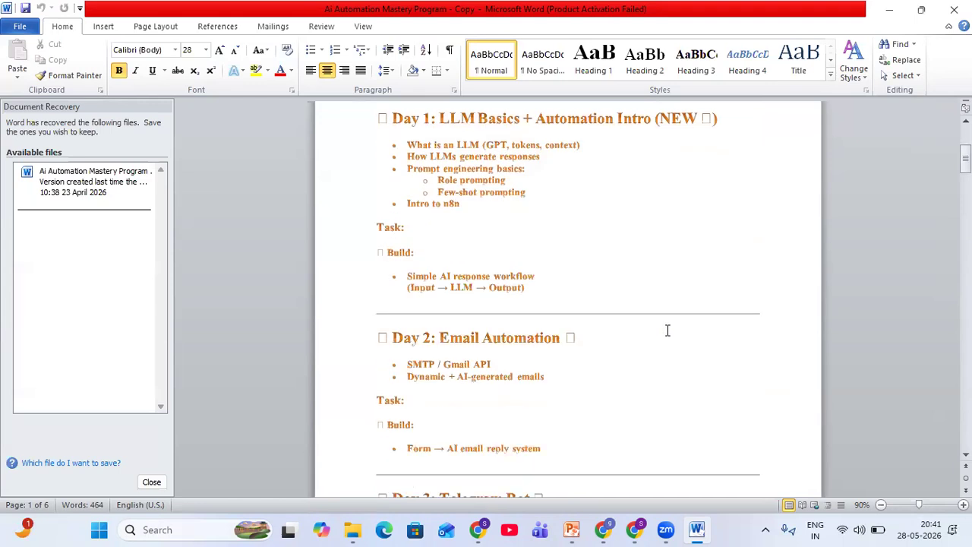
pyautogui.scroll(-4, 667, 330)
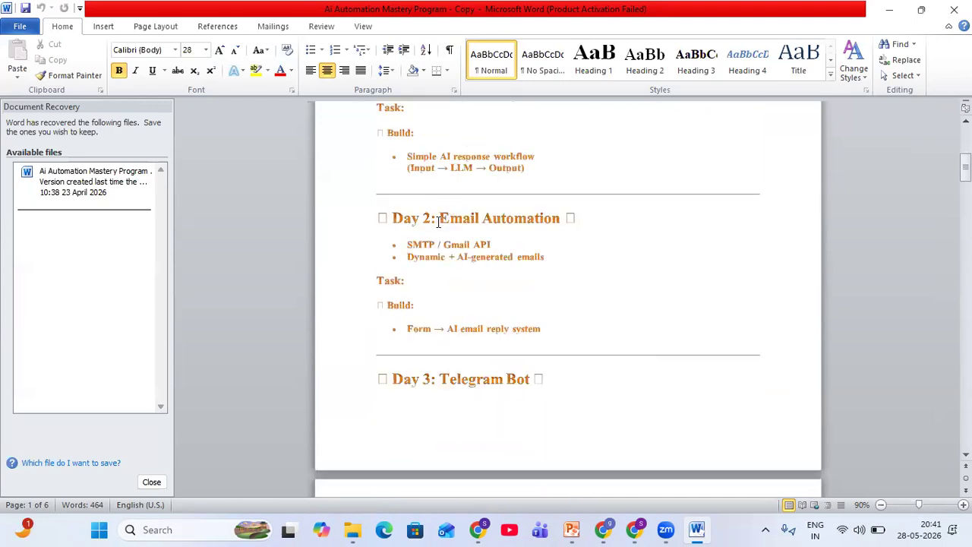
pyautogui.moveTo(439, 221); pyautogui.dragTo(566, 207)
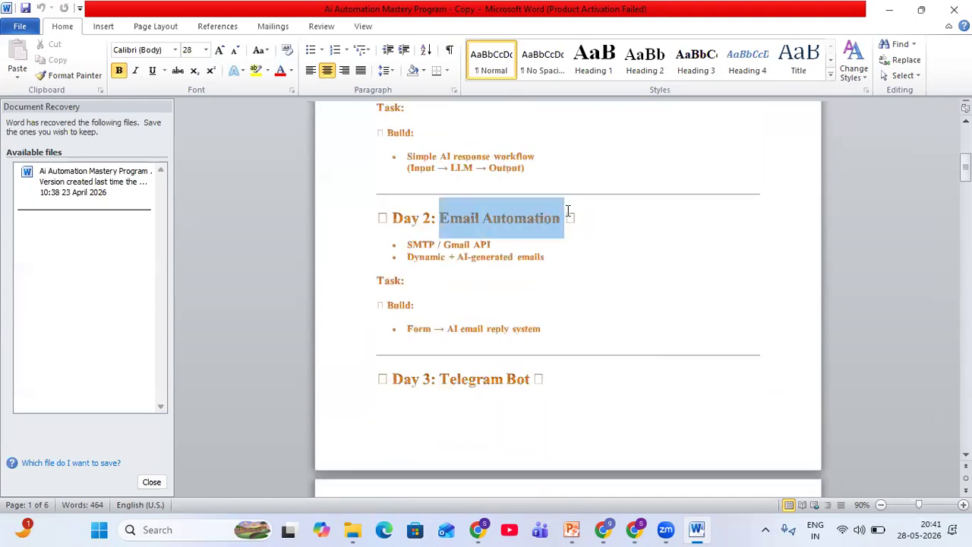
pyautogui.rightClick(466, 218)
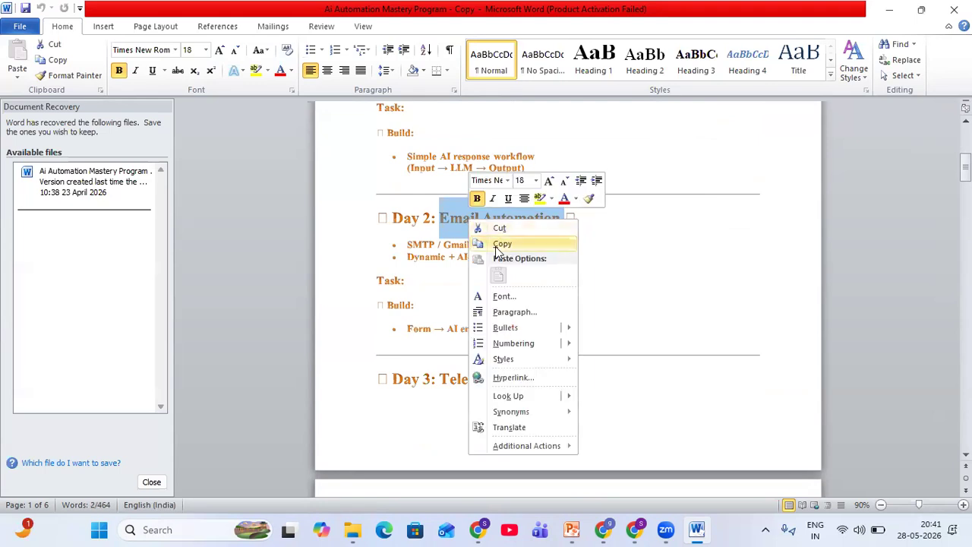
pyautogui.click(497, 249)
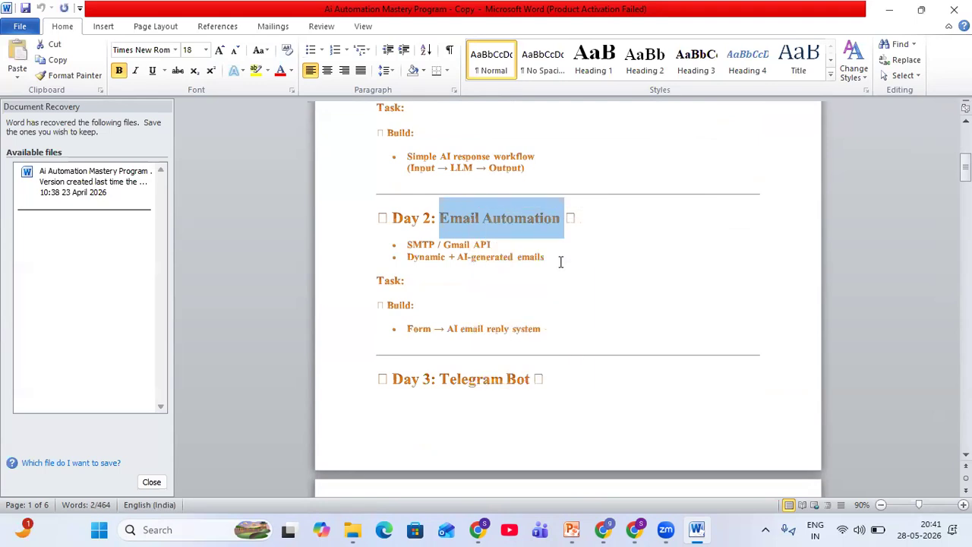
# Step: Switch to the Flowise browser window and send the copied text "Email Automation" as a question in the test chat
pyautogui.click(636, 529)
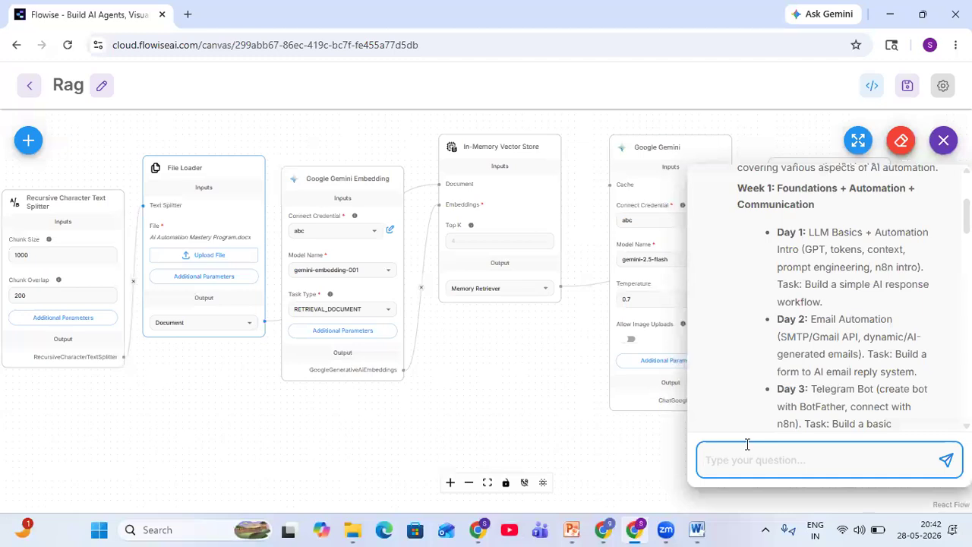
pyautogui.hotkey('ctrl', 'v')
pyautogui.press('Return')
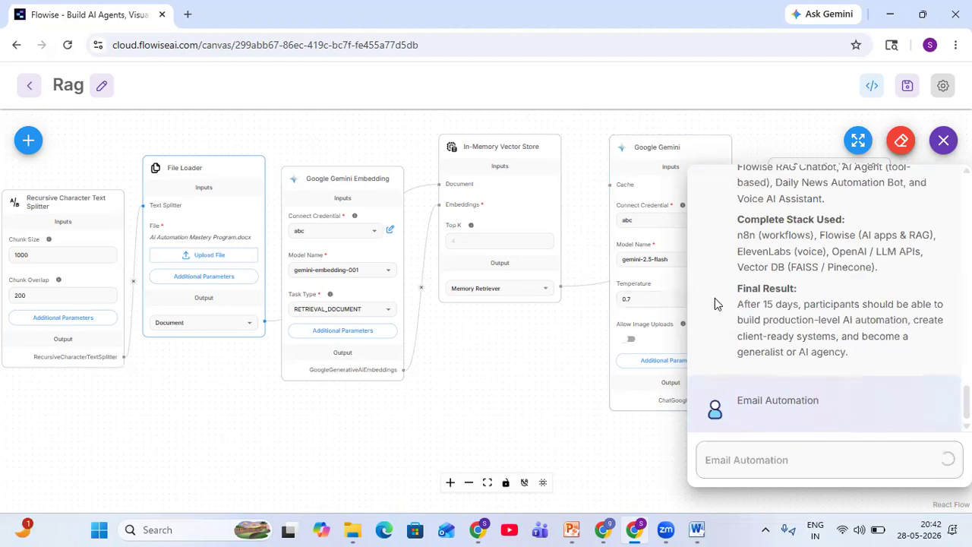
# Step: Reopen the test chat, read the answer about Email Automation, and compare it with the Day 2 section of the Word document
pyautogui.click(525, 357)
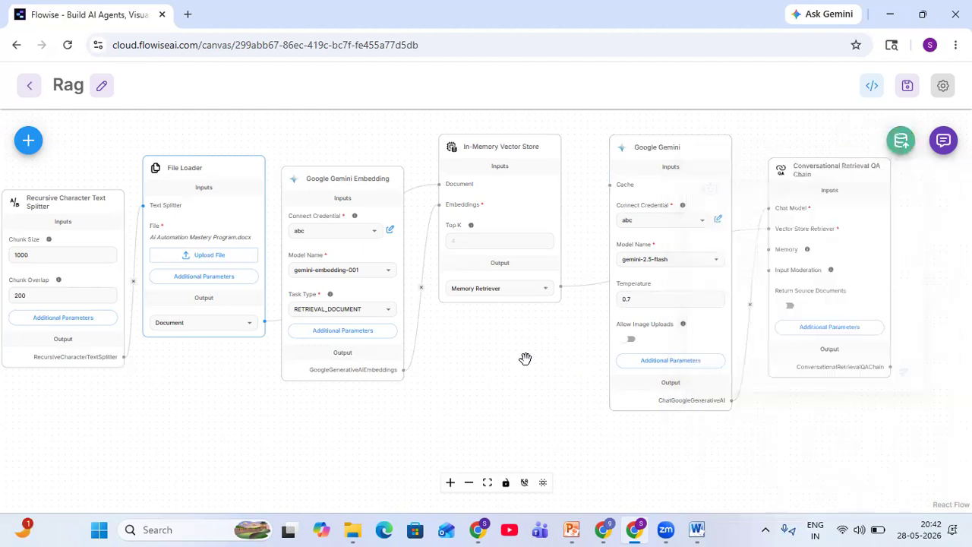
pyautogui.click(943, 140)
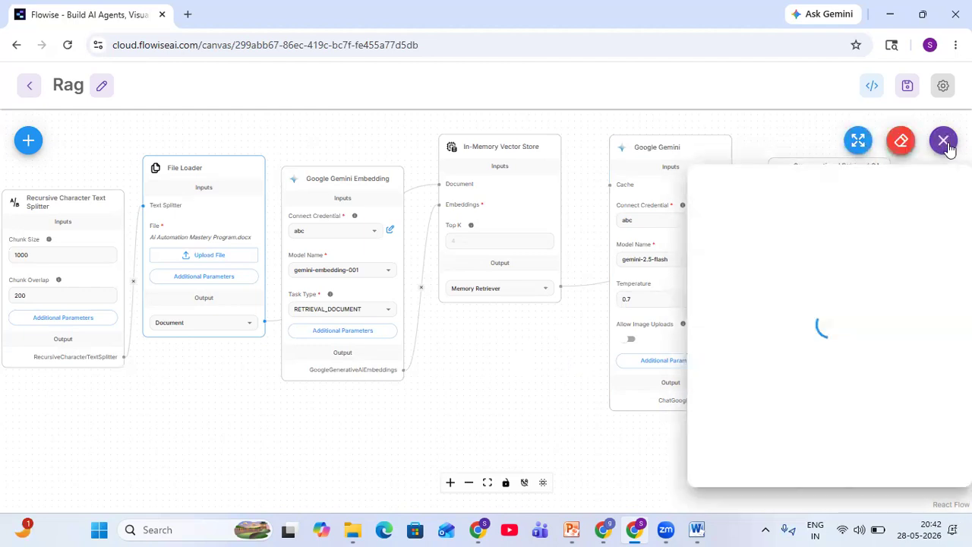
pyautogui.scroll(-15, 807, 379)
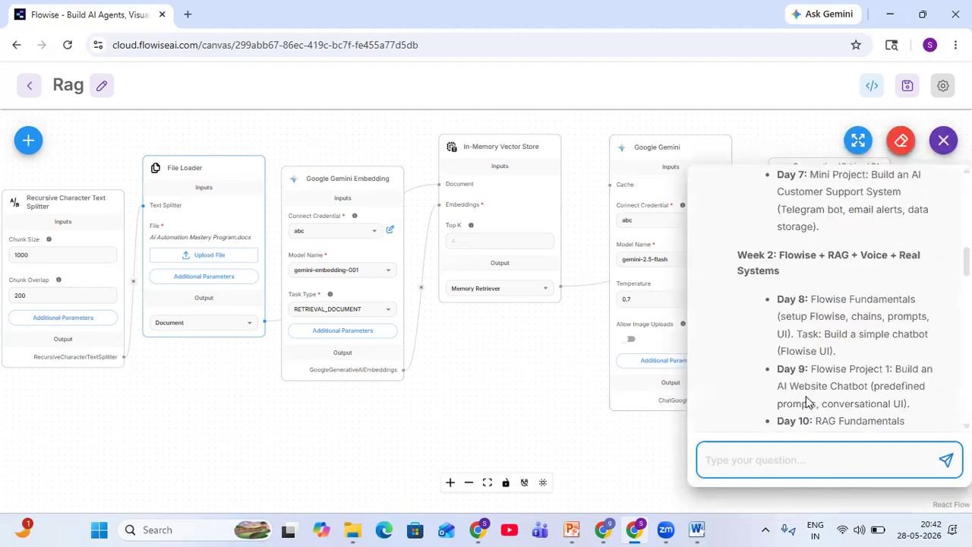
pyautogui.scroll(-10, 806, 425)
pyautogui.scroll(3, 803, 387)
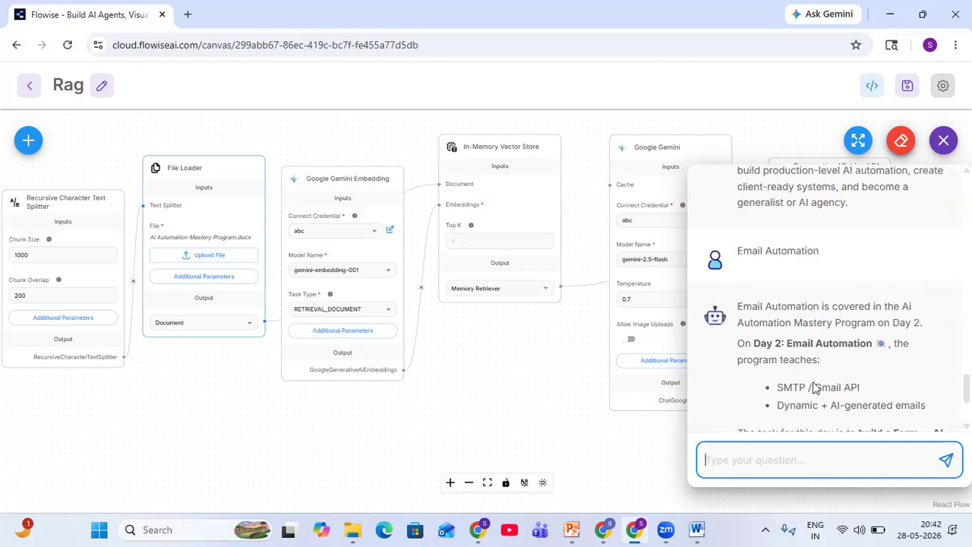
pyautogui.scroll(-1, 813, 387)
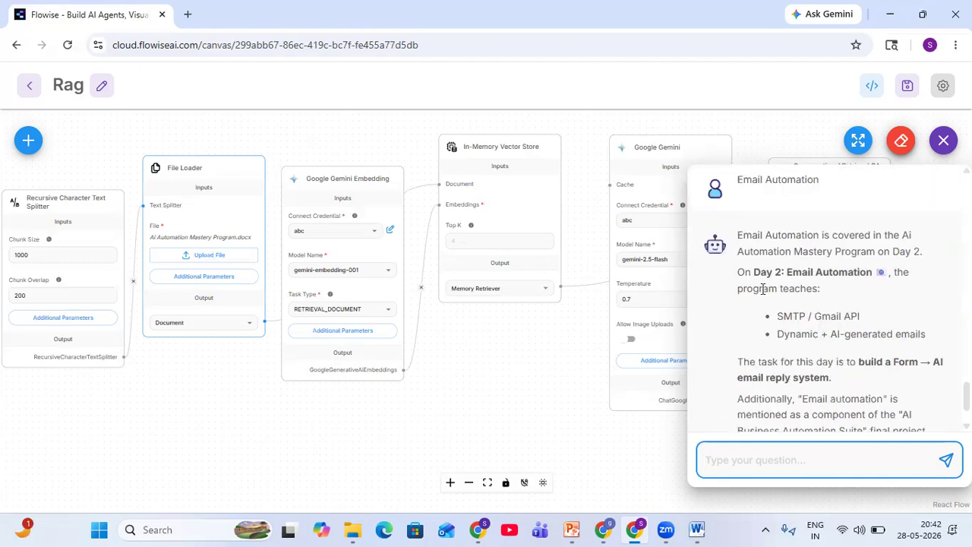
pyautogui.click(697, 530)
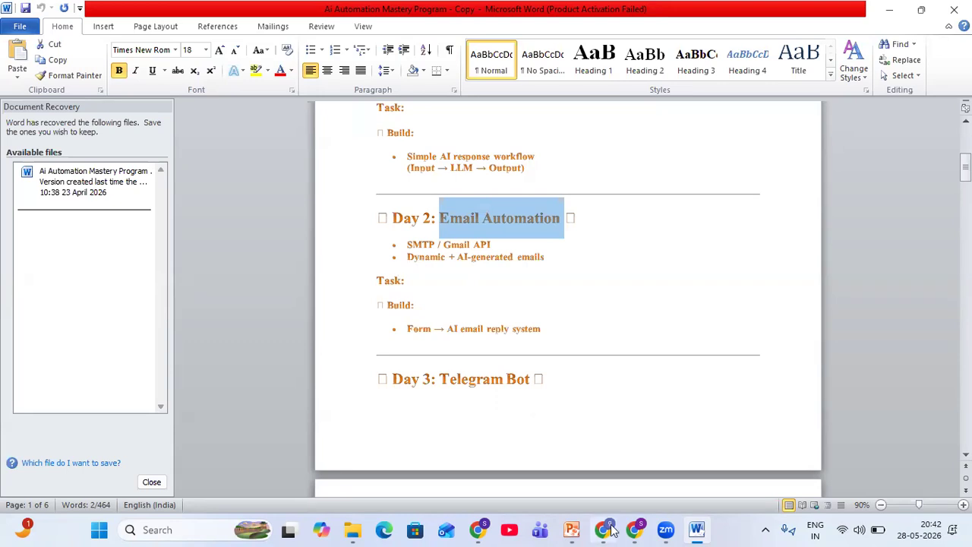
pyautogui.moveTo(624, 529)
pyautogui.click(637, 444)
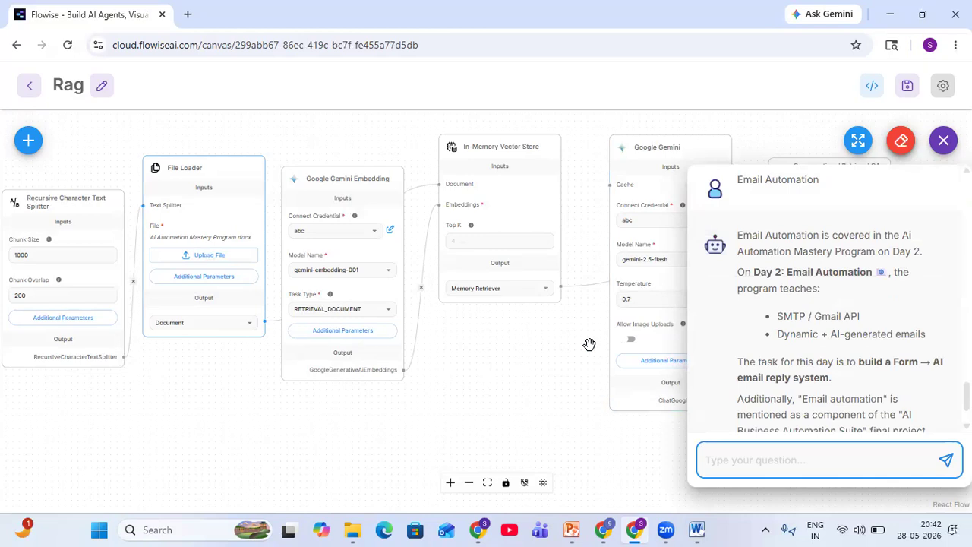
# Step: Close the test chat, review the Popup Html embed code for the chatflow, and close the embed dialog
pyautogui.click(914, 88)
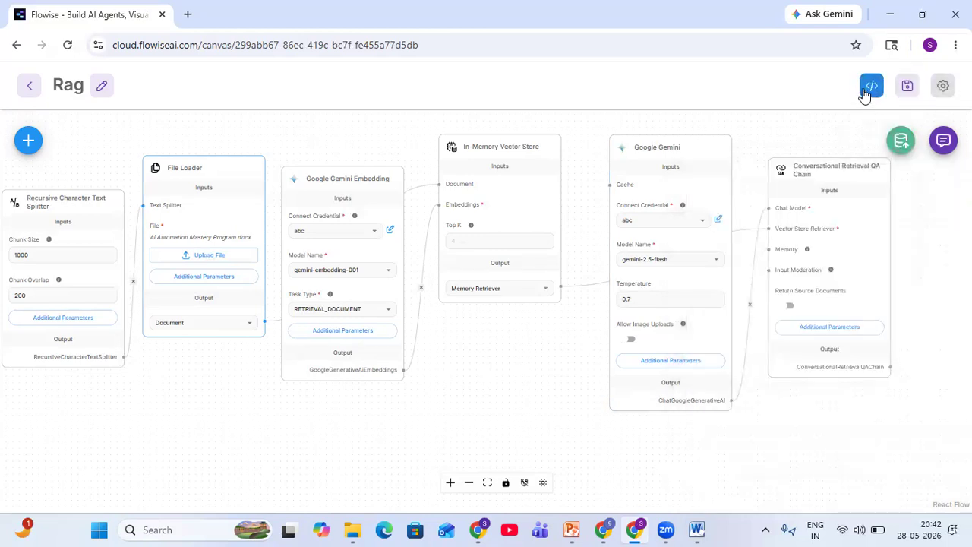
pyautogui.click(866, 88)
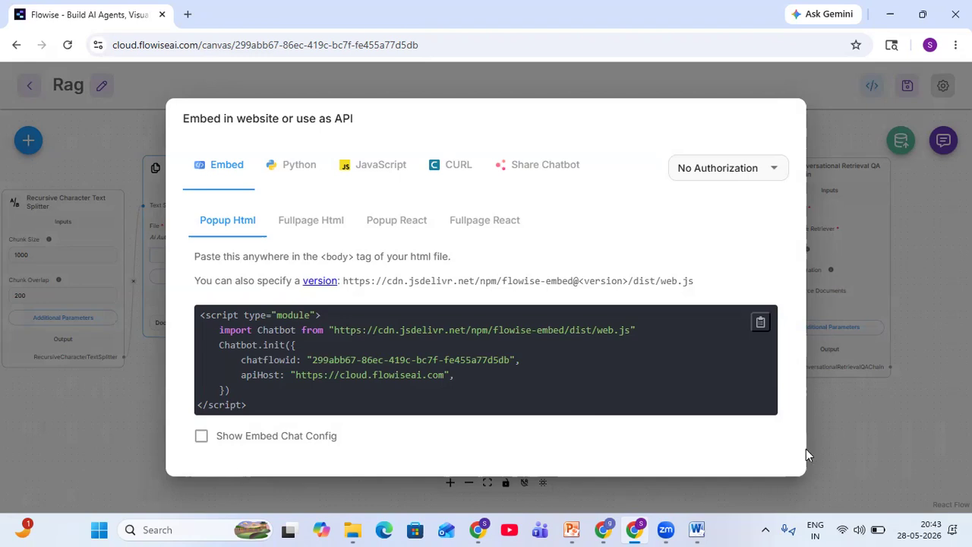
pyautogui.click(835, 439)
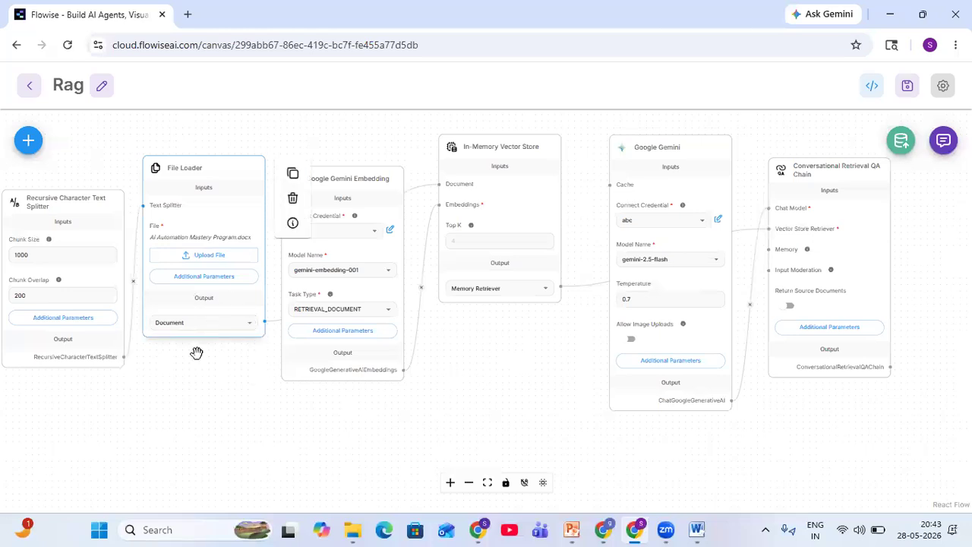
# Step: Open the list of nodes that can be added, collapse the Embeddings category, and expand Document Loaders
pyautogui.click(26, 145)
pyautogui.scroll(-10, 124, 402)
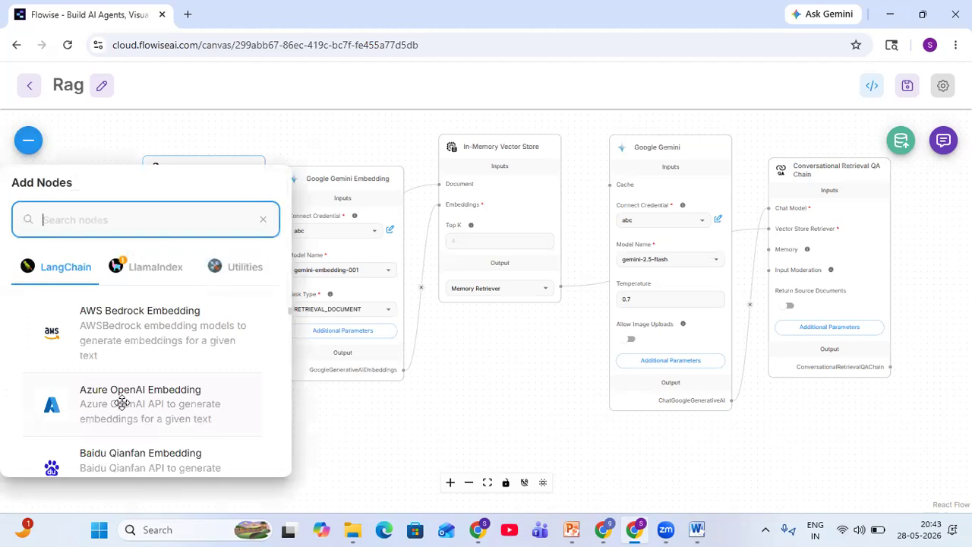
pyautogui.scroll(3, 145, 401)
pyautogui.scroll(3, 149, 404)
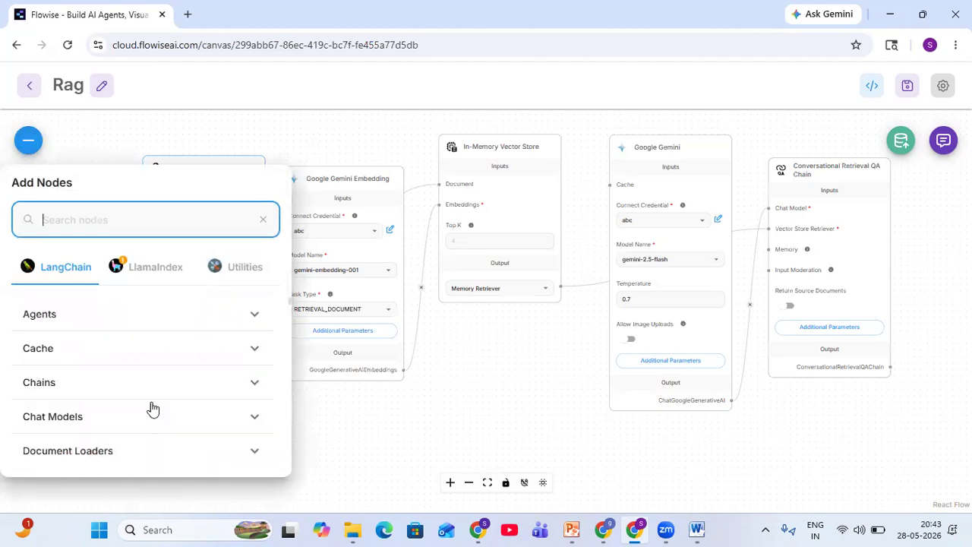
pyautogui.scroll(-2, 163, 380)
pyautogui.click(252, 348)
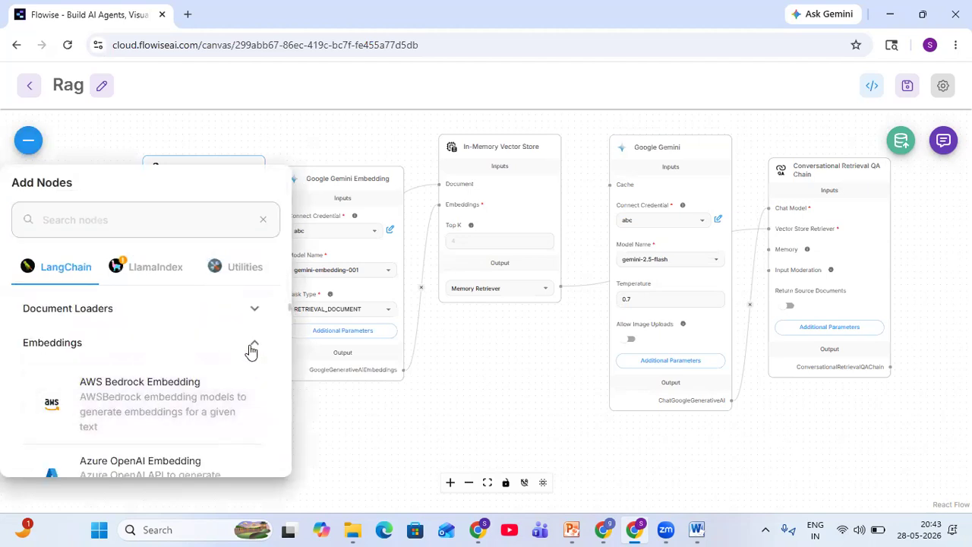
pyautogui.click(136, 318)
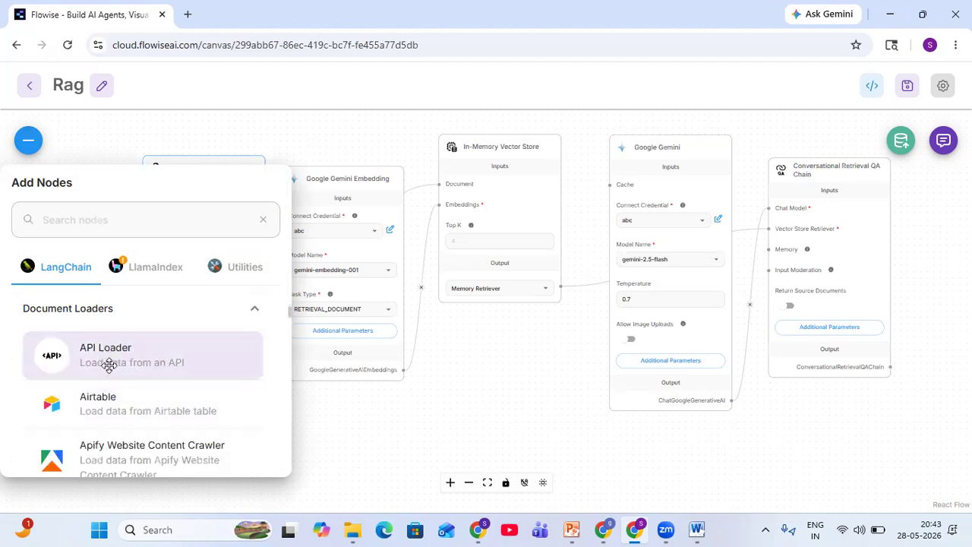
# Step: Look through the available document loaders, from API Loader and web crawlers to Google Drive, Microsoft Word and Pdf File
pyautogui.scroll(-1, 137, 369)
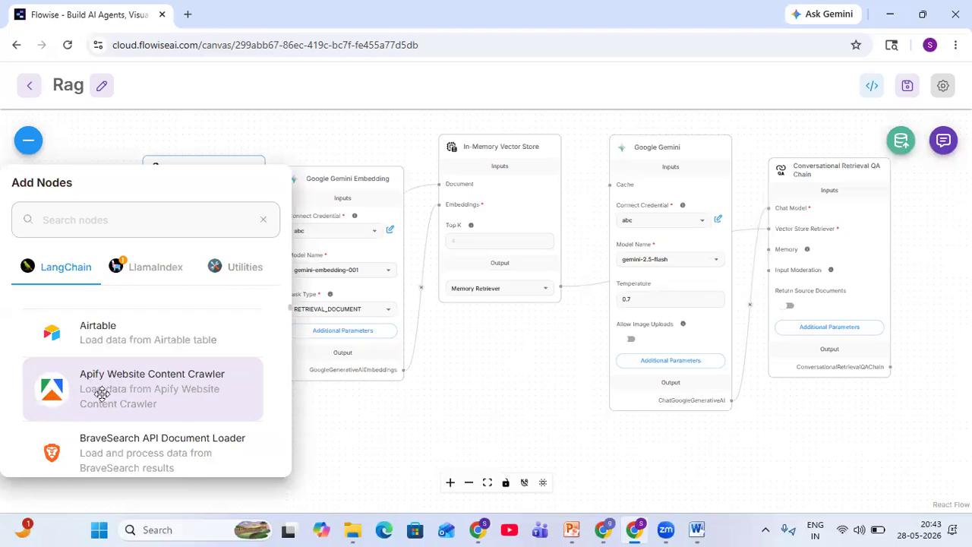
pyautogui.scroll(-2, 102, 393)
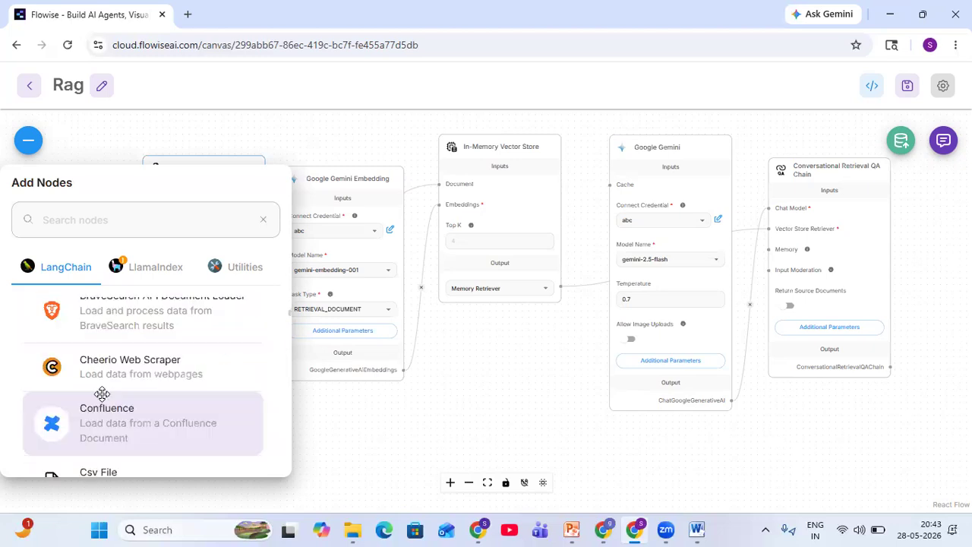
pyautogui.scroll(1, 102, 392)
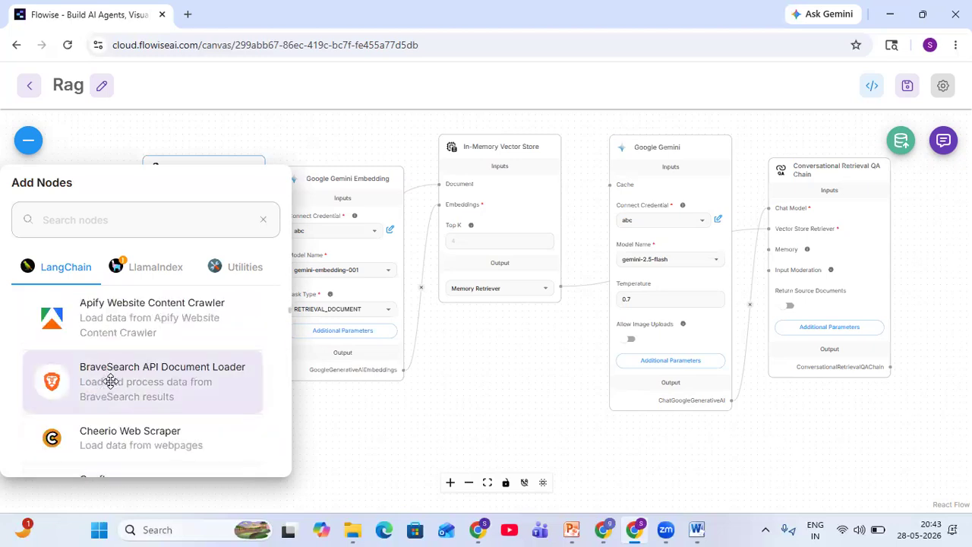
pyautogui.scroll(-1, 110, 384)
pyautogui.scroll(-4, 111, 386)
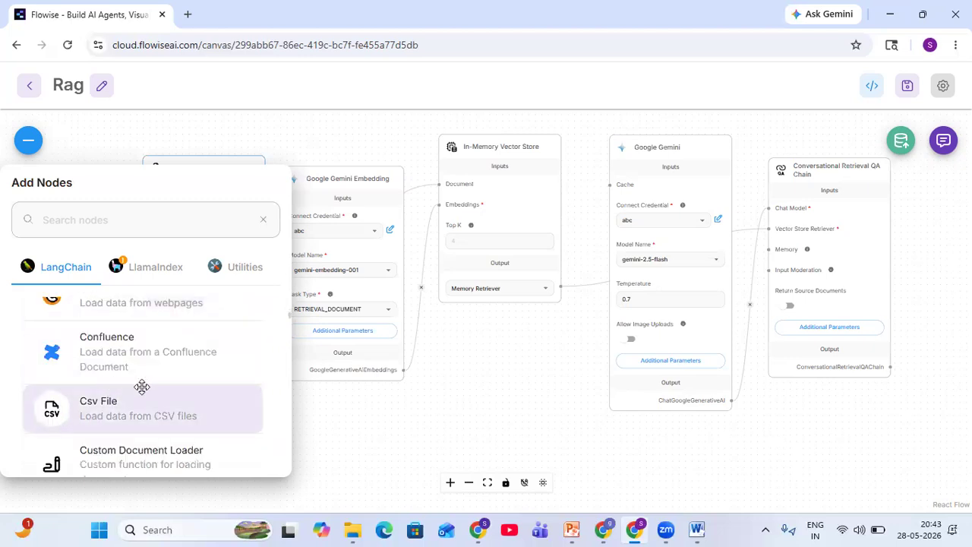
pyautogui.scroll(2, 142, 390)
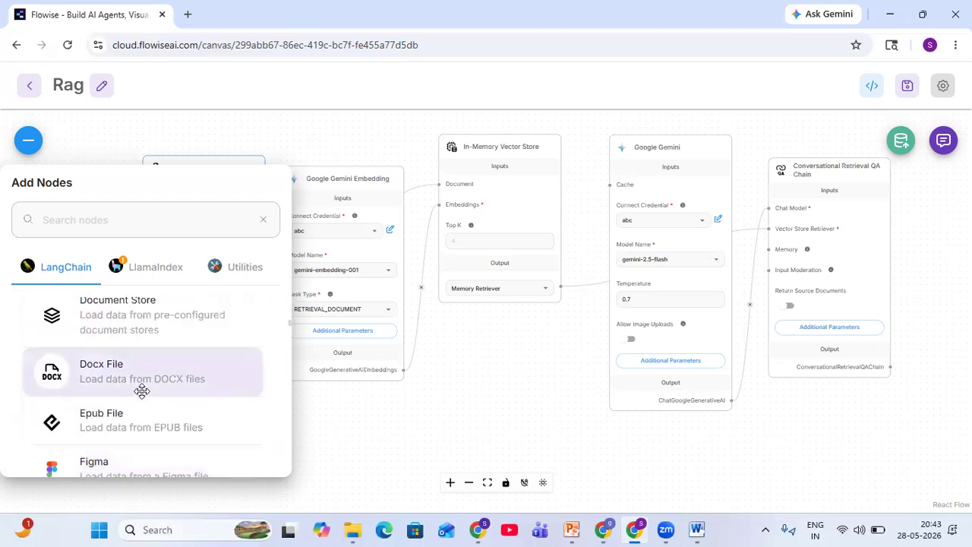
pyautogui.scroll(7, 140, 394)
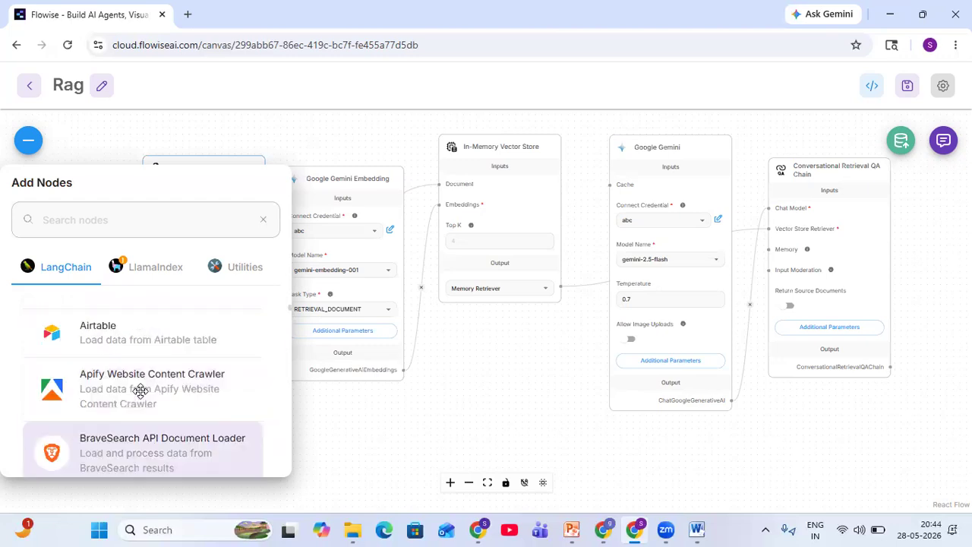
pyautogui.scroll(-1, 121, 410)
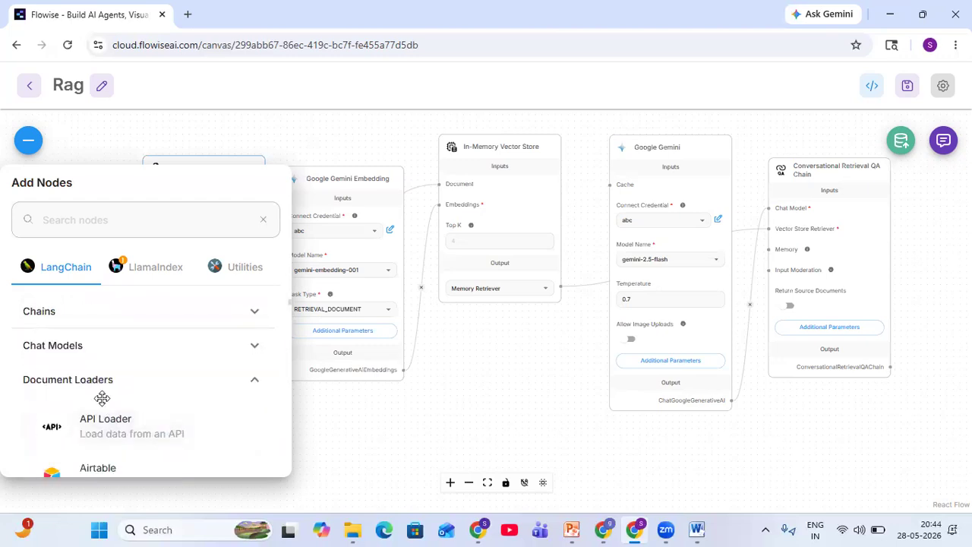
pyautogui.scroll(-6, 102, 398)
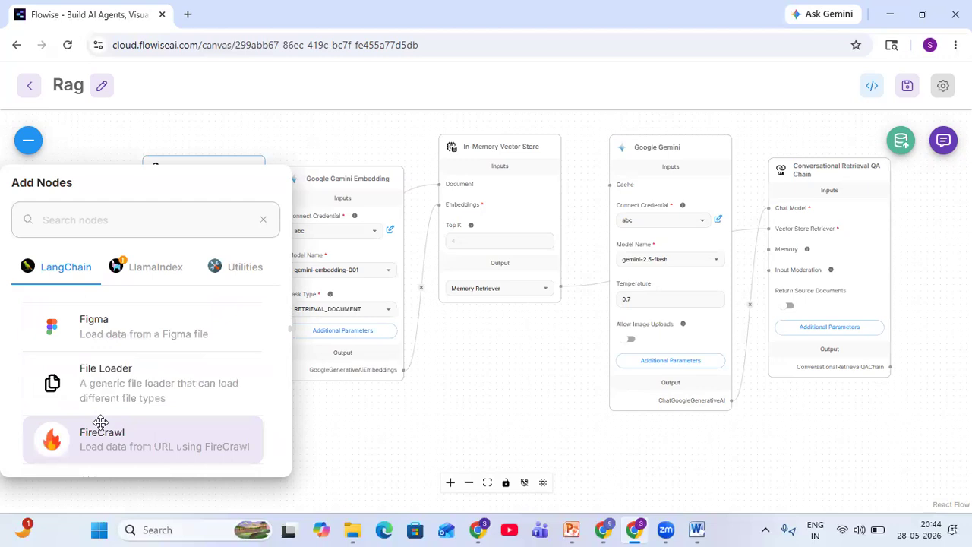
pyautogui.scroll(-1, 101, 422)
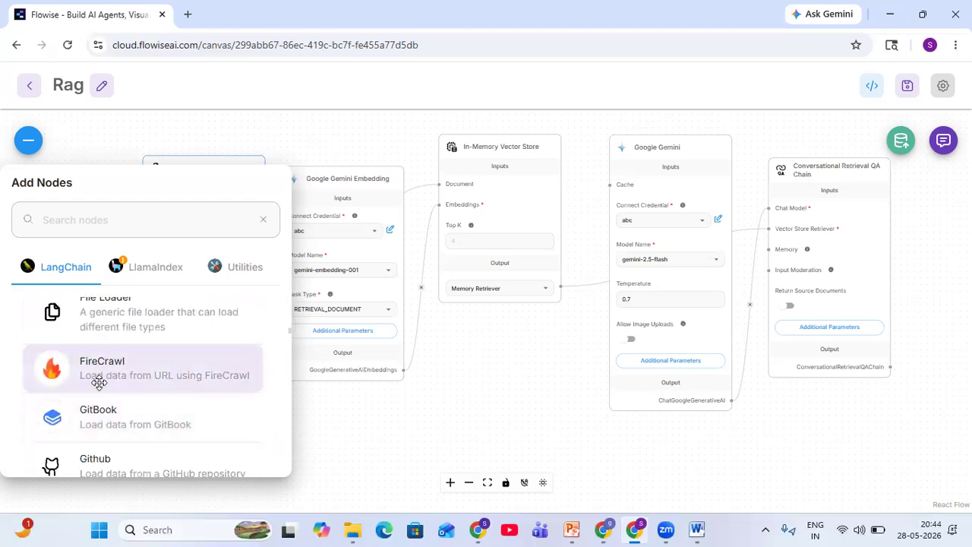
pyautogui.scroll(-4, 116, 378)
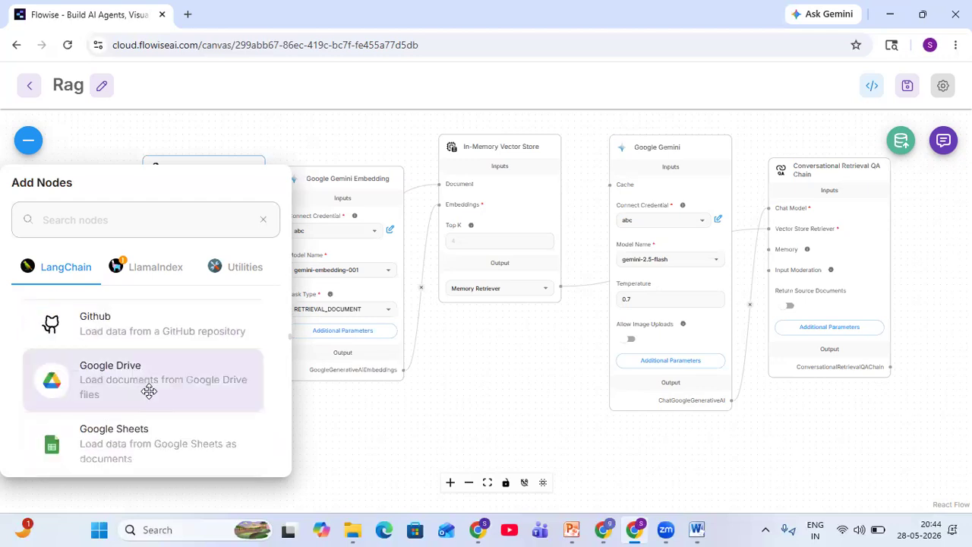
pyautogui.scroll(-6, 118, 409)
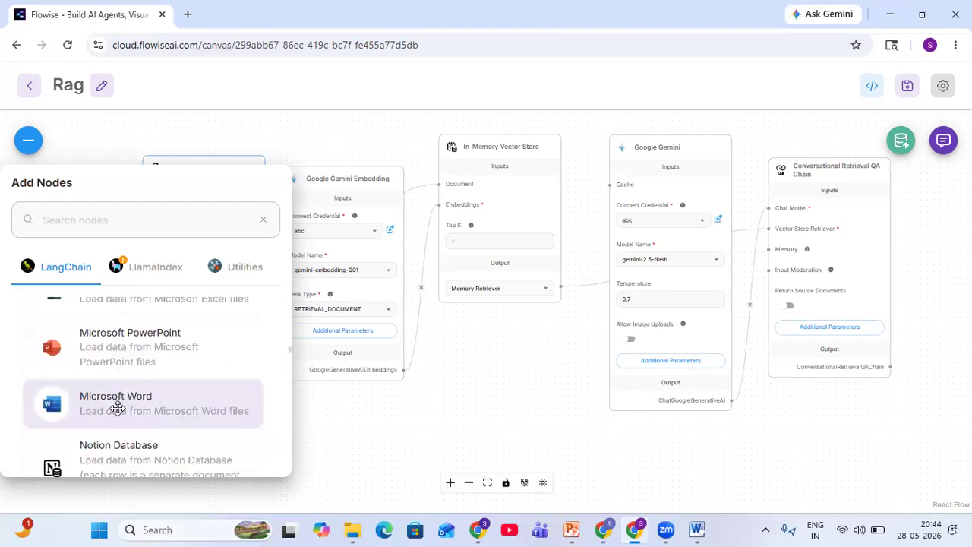
pyautogui.scroll(-2, 117, 408)
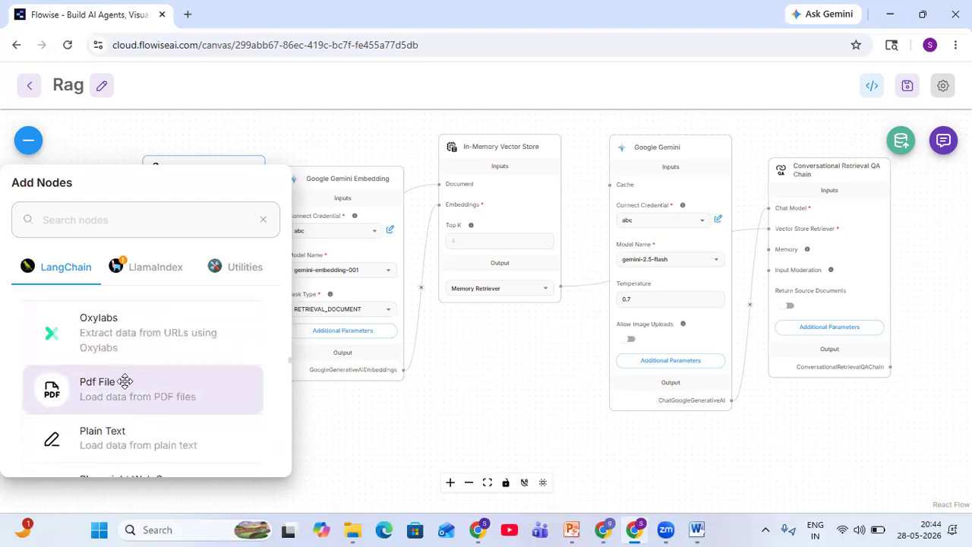
# Step: Add a SerpApi For Web Search loader to the canvas, inspect its credential options and query field, and delete the node
pyautogui.scroll(-2, 125, 389)
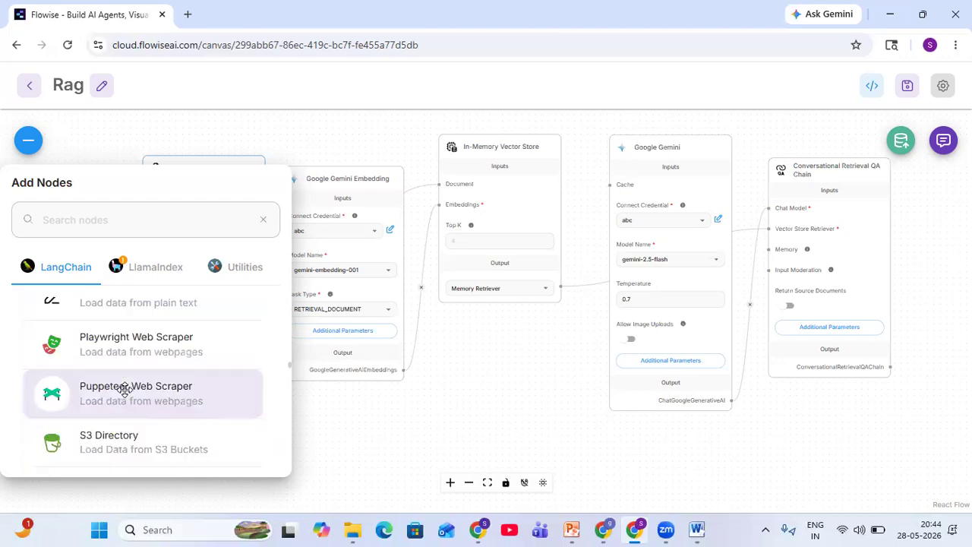
pyautogui.scroll(-1, 124, 389)
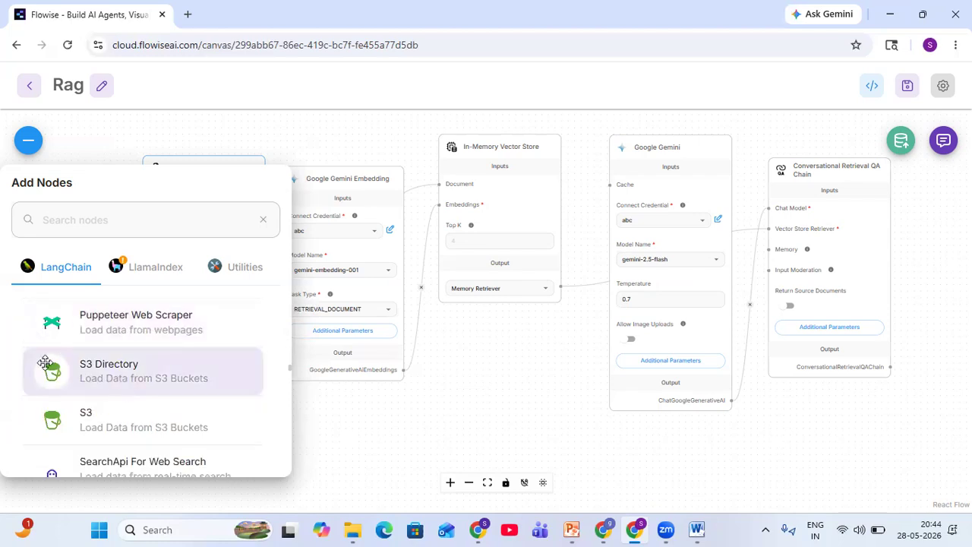
pyautogui.scroll(-1, 53, 363)
pyautogui.scroll(-1, 79, 365)
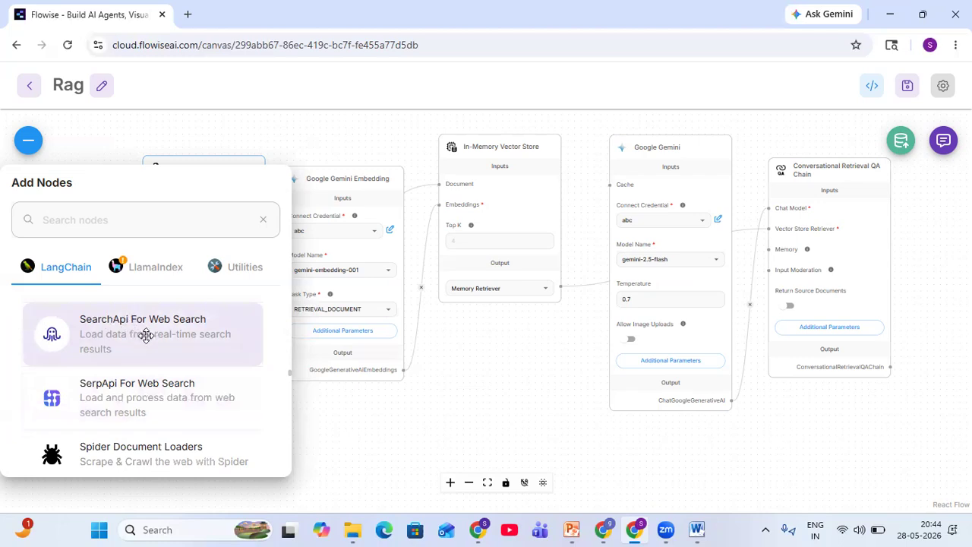
pyautogui.moveTo(119, 398); pyautogui.dragTo(342, 167)
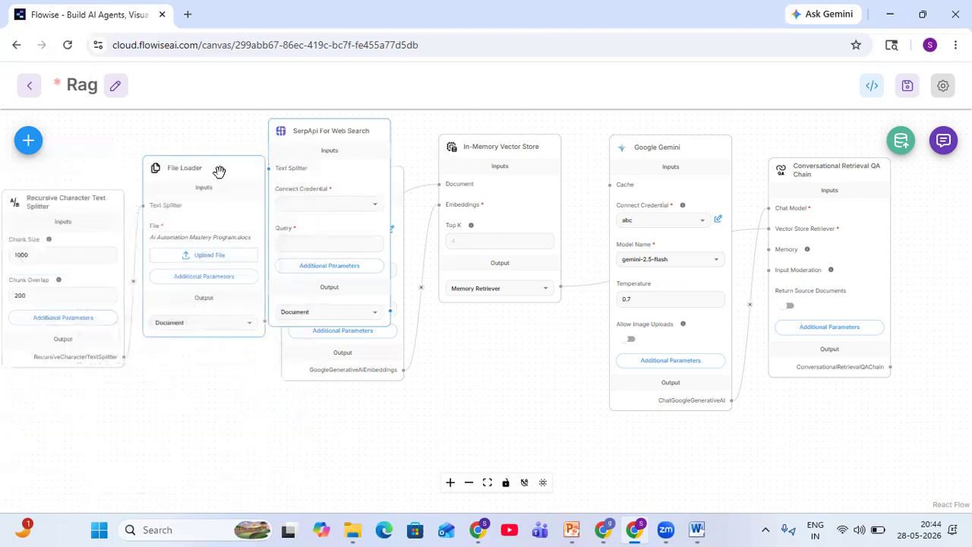
pyautogui.click(374, 206)
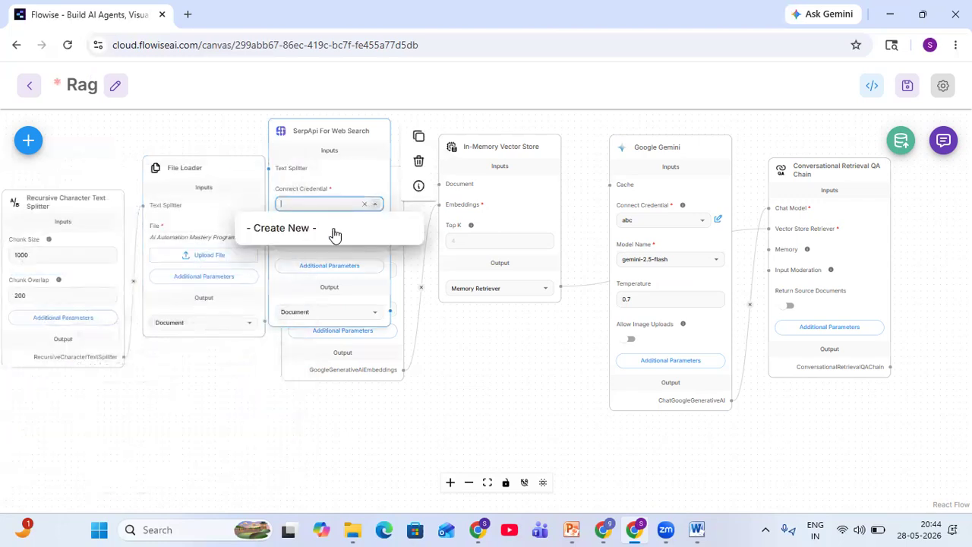
pyautogui.click(288, 244)
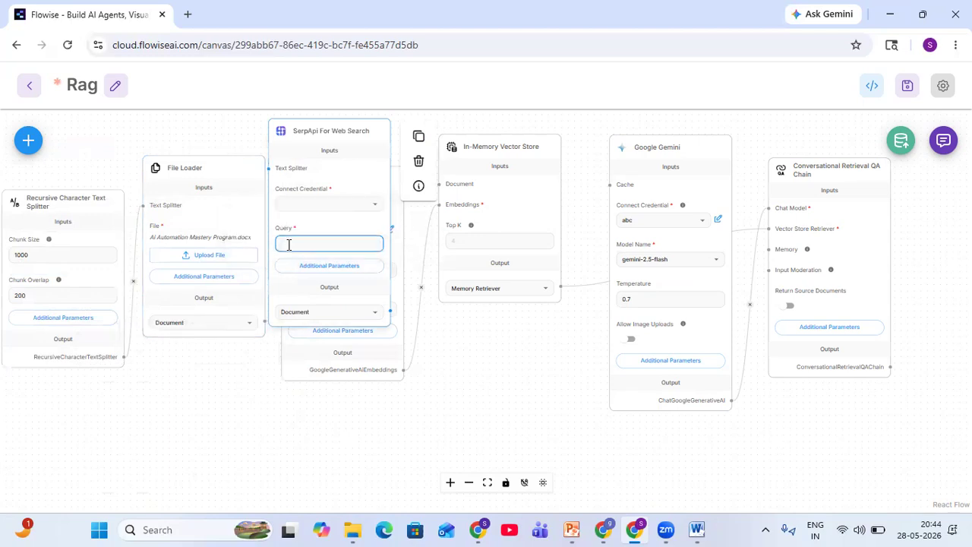
pyautogui.click(375, 205)
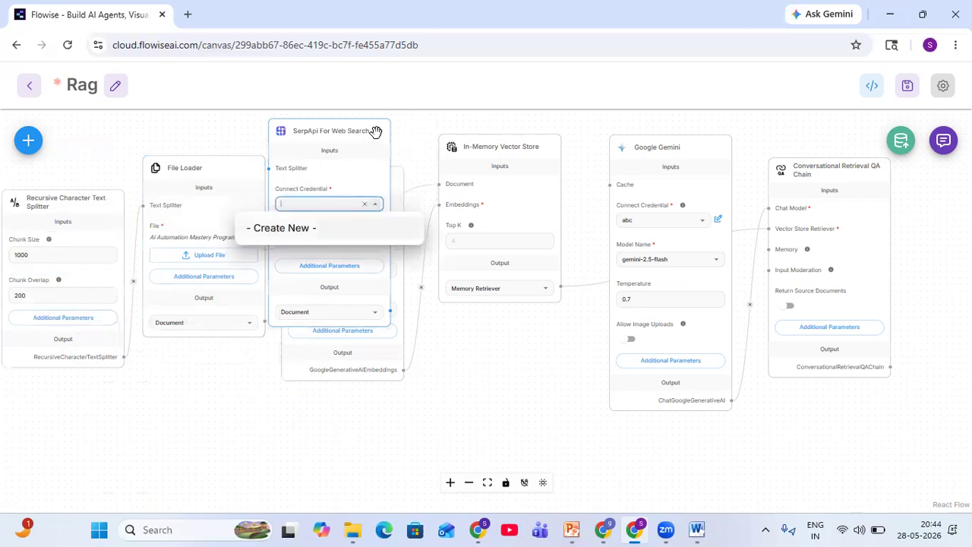
pyautogui.click(417, 163)
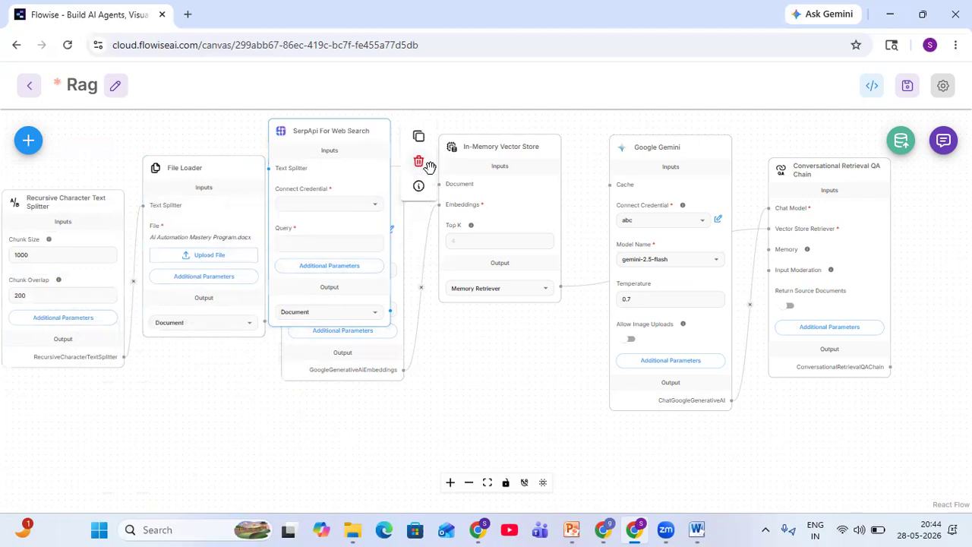
# Step: Place a BraveSearch API Document Loader beside the File Loader to view its inputs, and remove it from the canvas
pyautogui.click(27, 139)
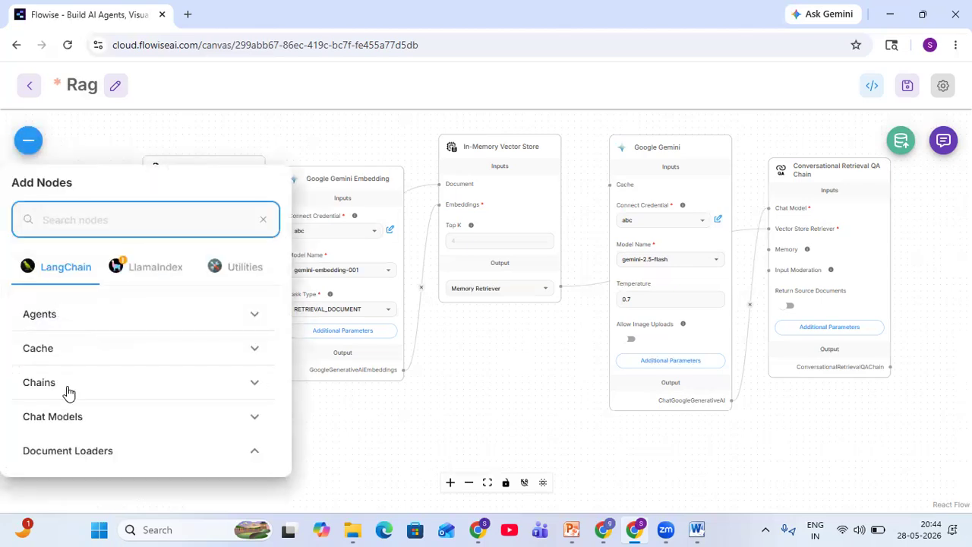
pyautogui.scroll(-3, 69, 392)
pyautogui.scroll(-1, 71, 408)
pyautogui.moveTo(92, 375); pyautogui.dragTo(332, 190)
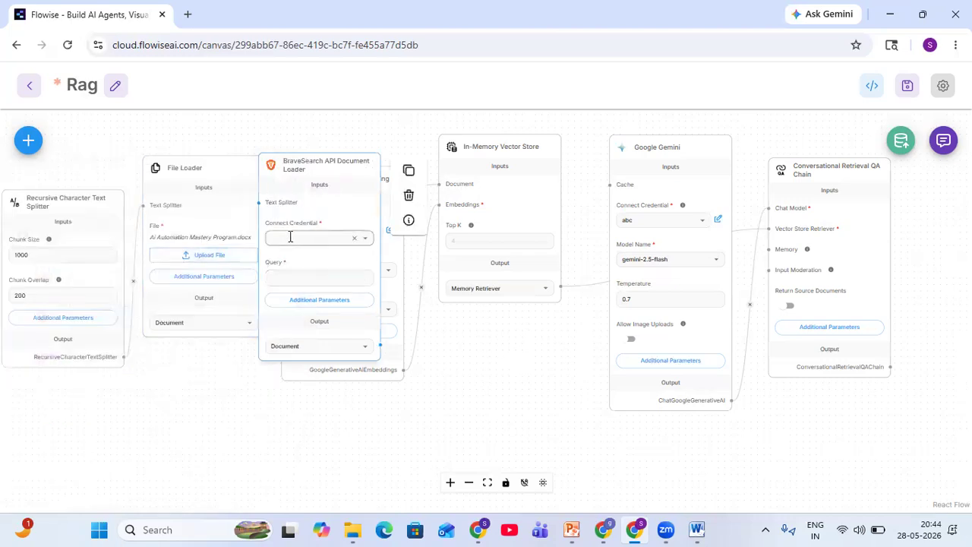
pyautogui.click(408, 195)
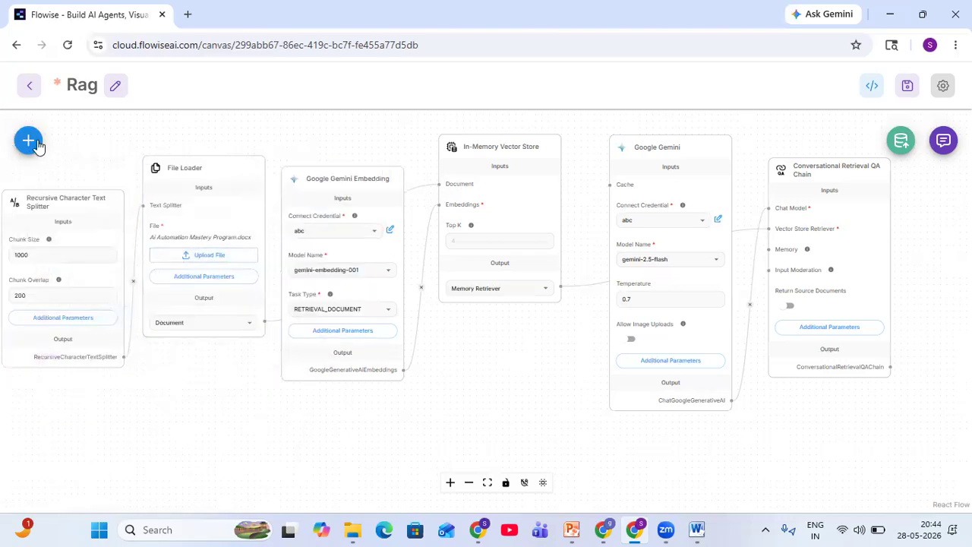
# Step: Reopen the list of nodes and look through the document loaders from Csv File and Google Drive to Unstructured File Loader and VectorStore To Document
pyautogui.click(29, 140)
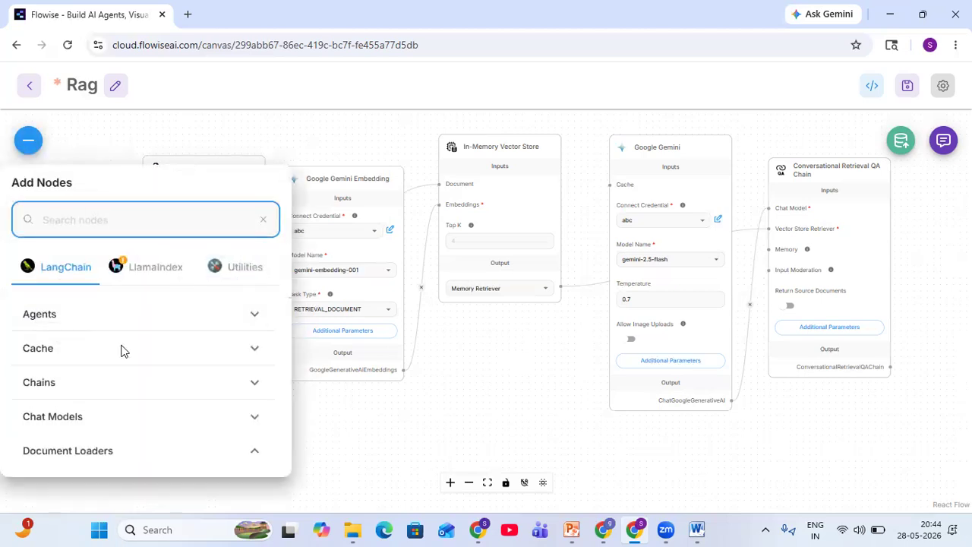
pyautogui.scroll(-8, 121, 349)
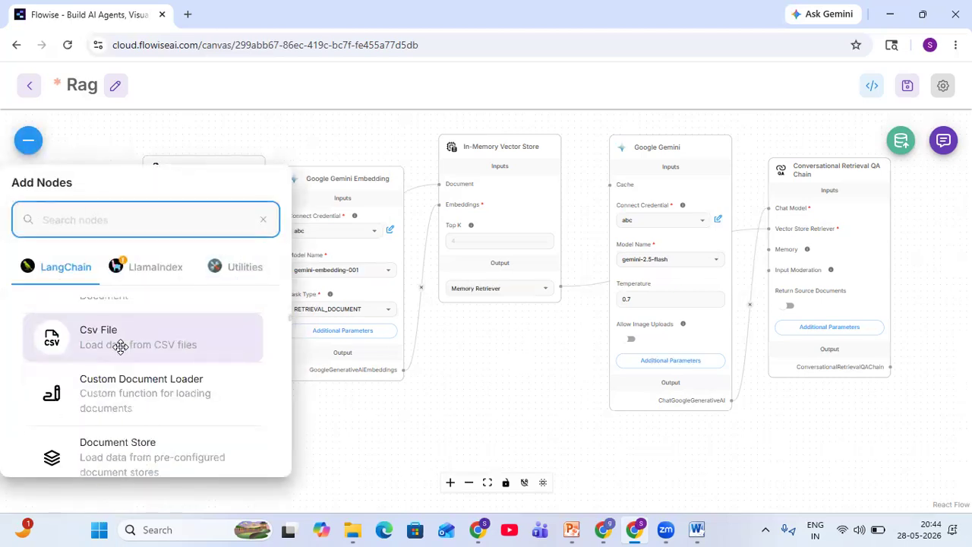
pyautogui.scroll(-2, 148, 355)
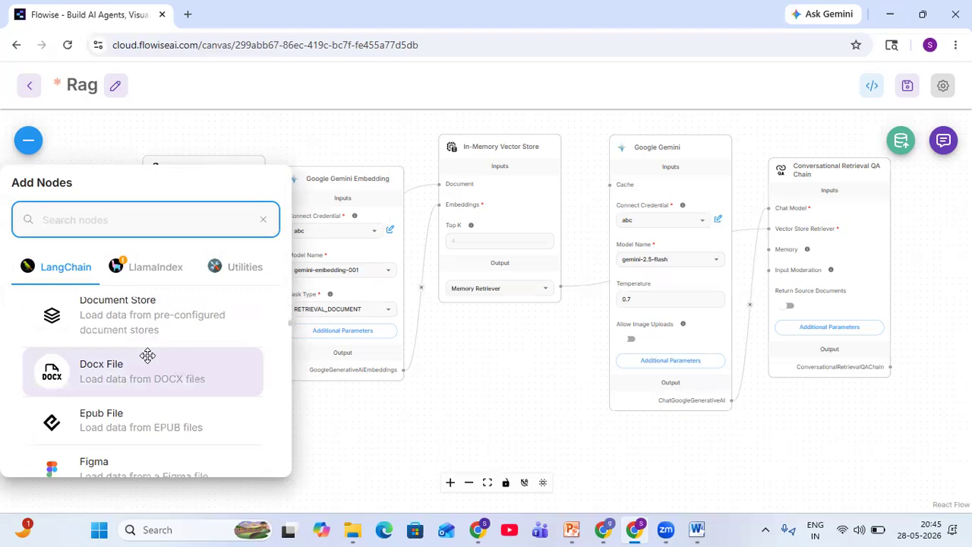
pyautogui.scroll(-1, 147, 356)
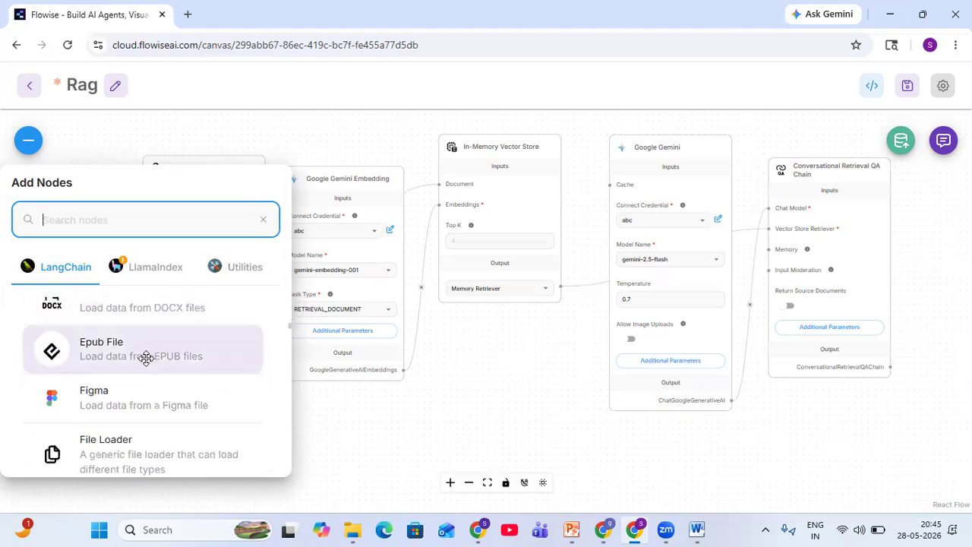
pyautogui.scroll(-3, 144, 362)
pyautogui.scroll(-2, 142, 367)
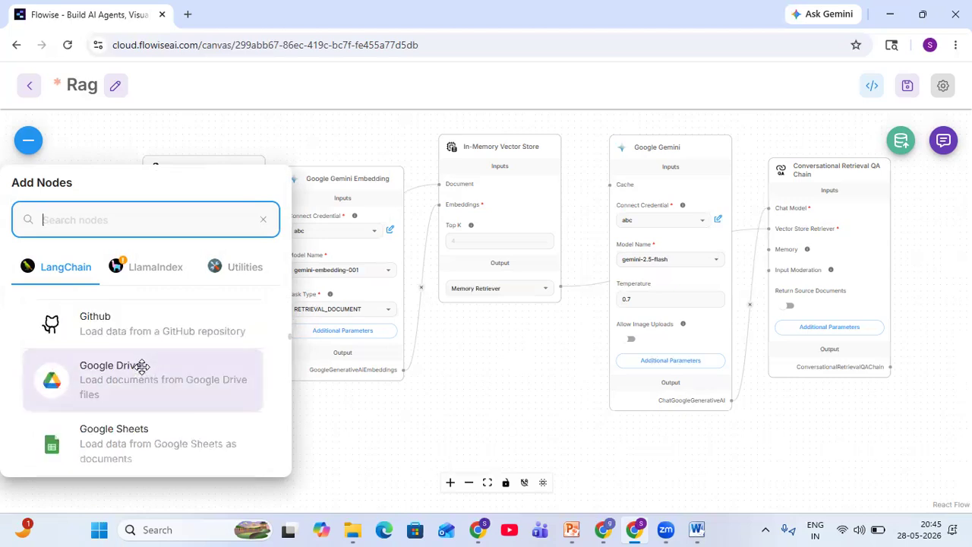
pyautogui.scroll(-5, 124, 384)
pyautogui.scroll(-4, 123, 388)
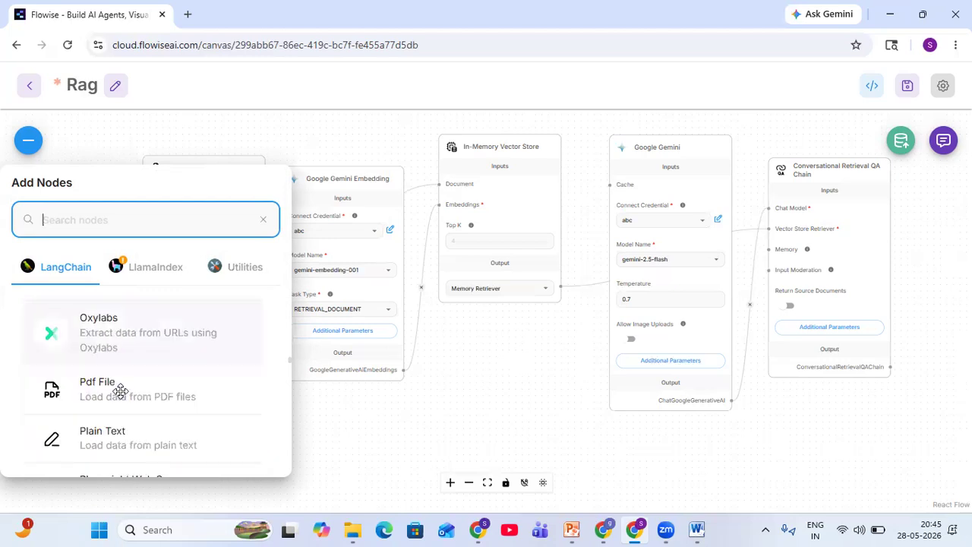
pyautogui.scroll(-1, 120, 390)
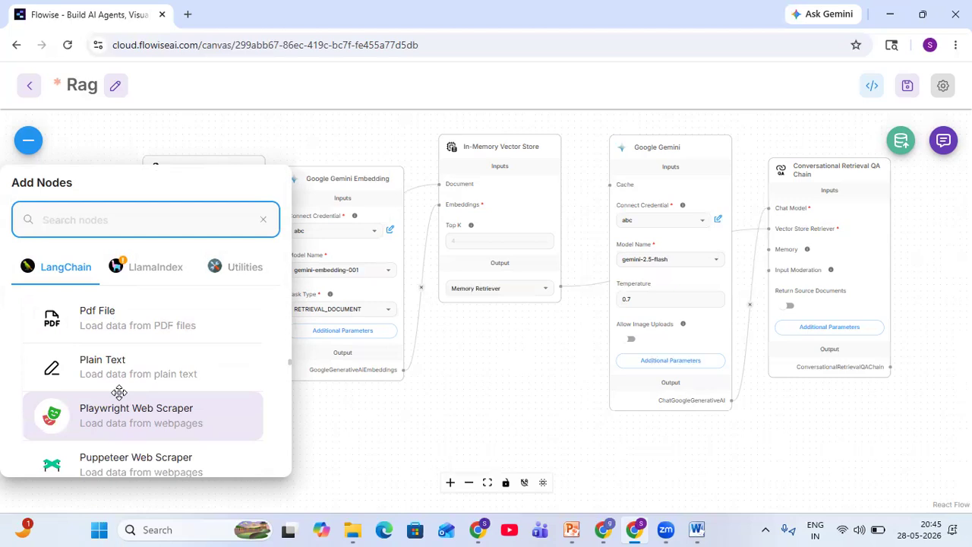
pyautogui.scroll(-1, 119, 392)
pyautogui.scroll(-3, 116, 393)
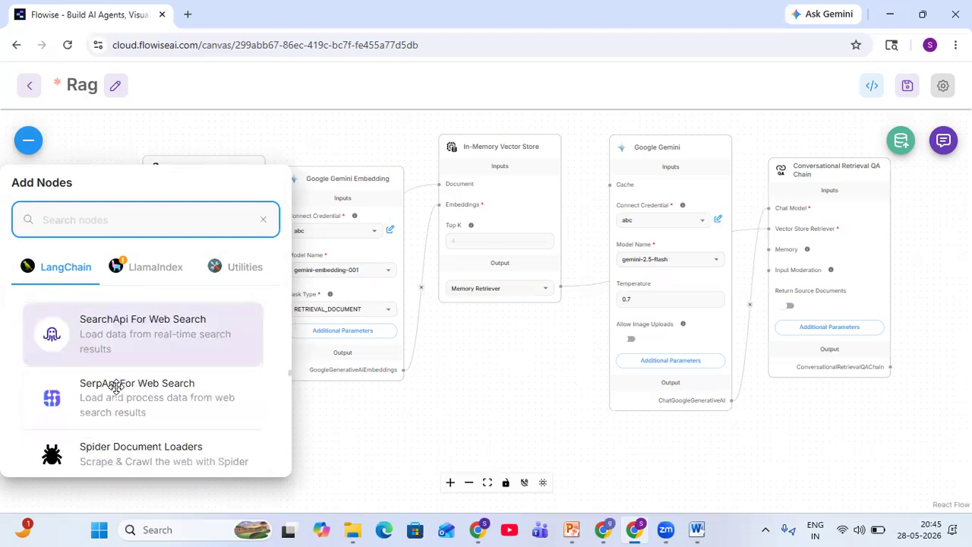
pyautogui.scroll(-5, 144, 388)
pyautogui.scroll(2, 145, 395)
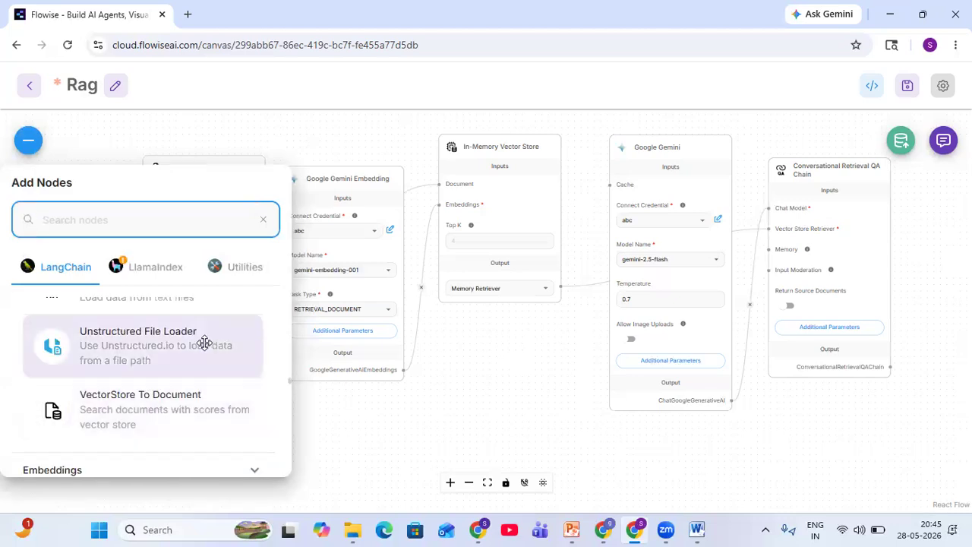
# Step: Close the list of nodes and save the Rag chatflow
pyautogui.click(501, 360)
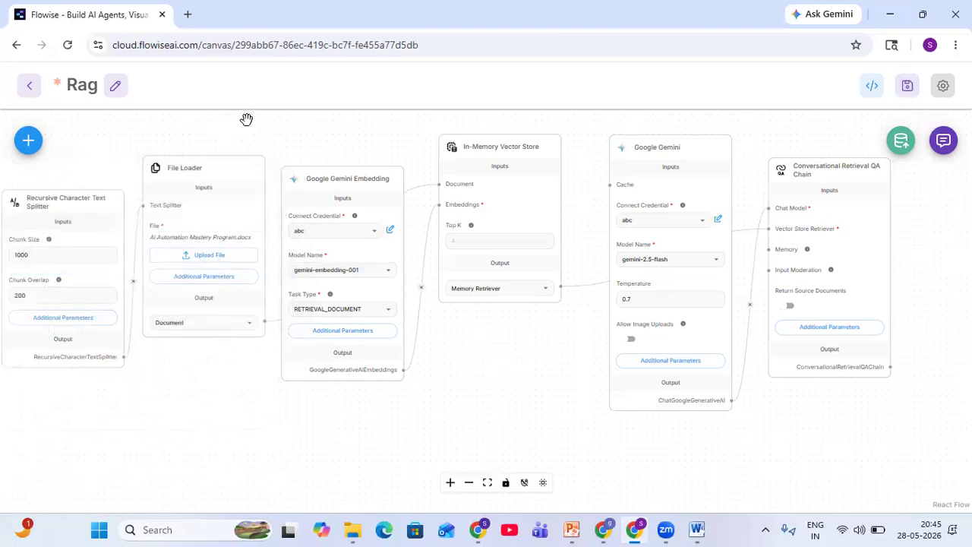
pyautogui.hotkey('ctrl', 's')
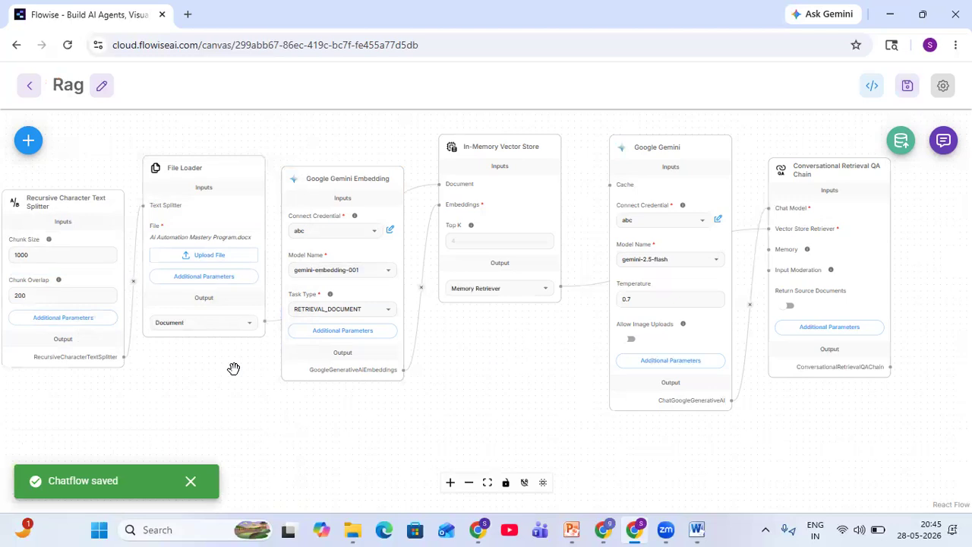